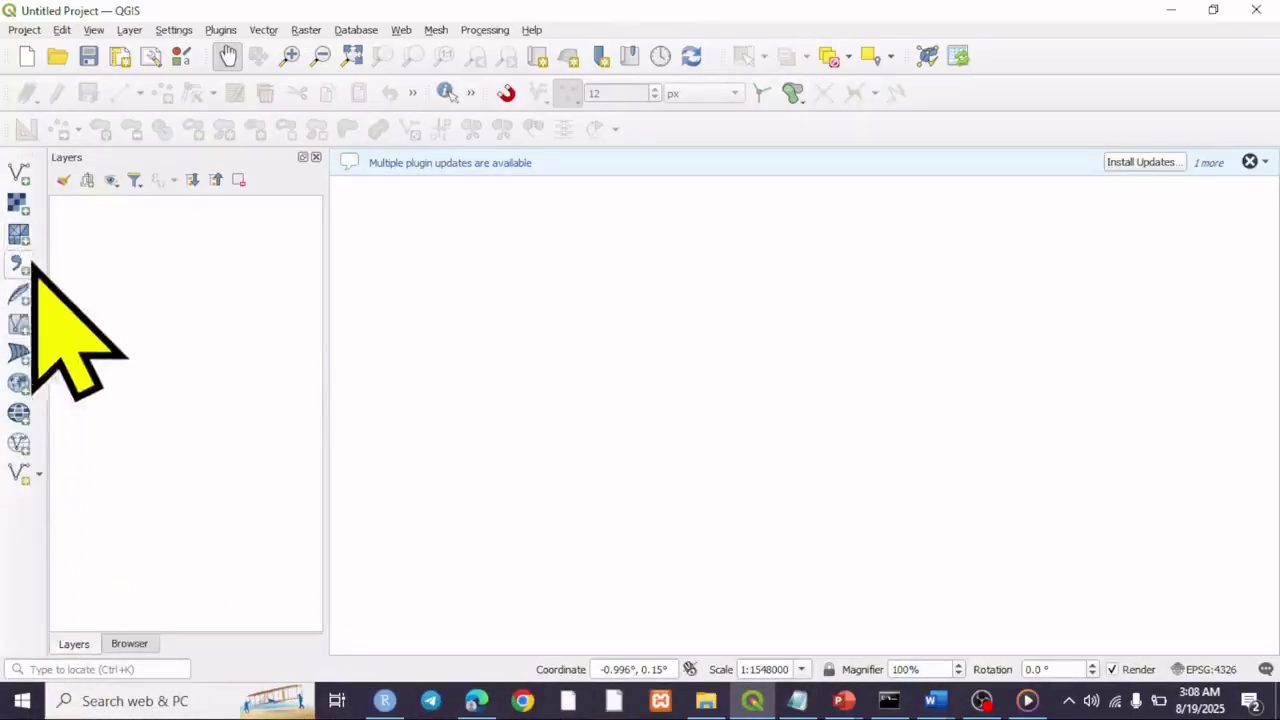
# Look at the Browser and Layers panels, and review the commands grouped under Project, Edit, Settings, Plugins, Vector, Raster, Database, Web, Processing and Help.
pyautogui.click(129, 644)
pyautogui.click(76, 645)
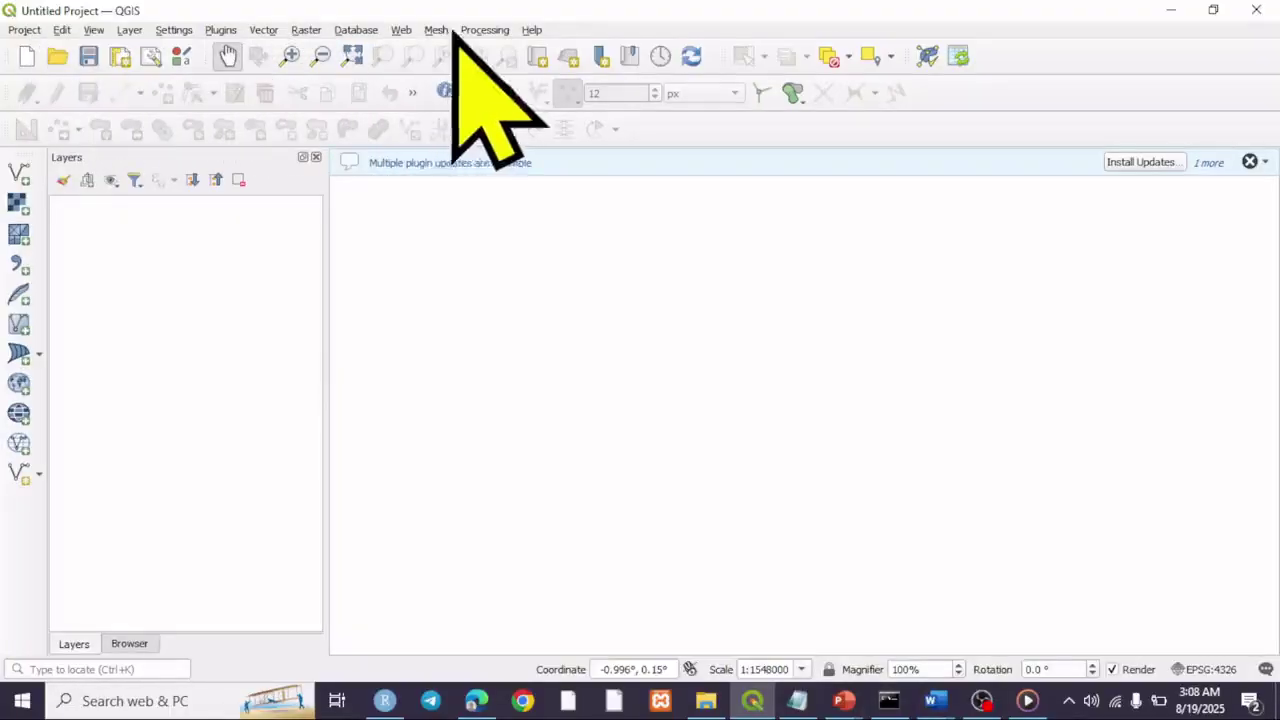
pyautogui.click(20, 30)
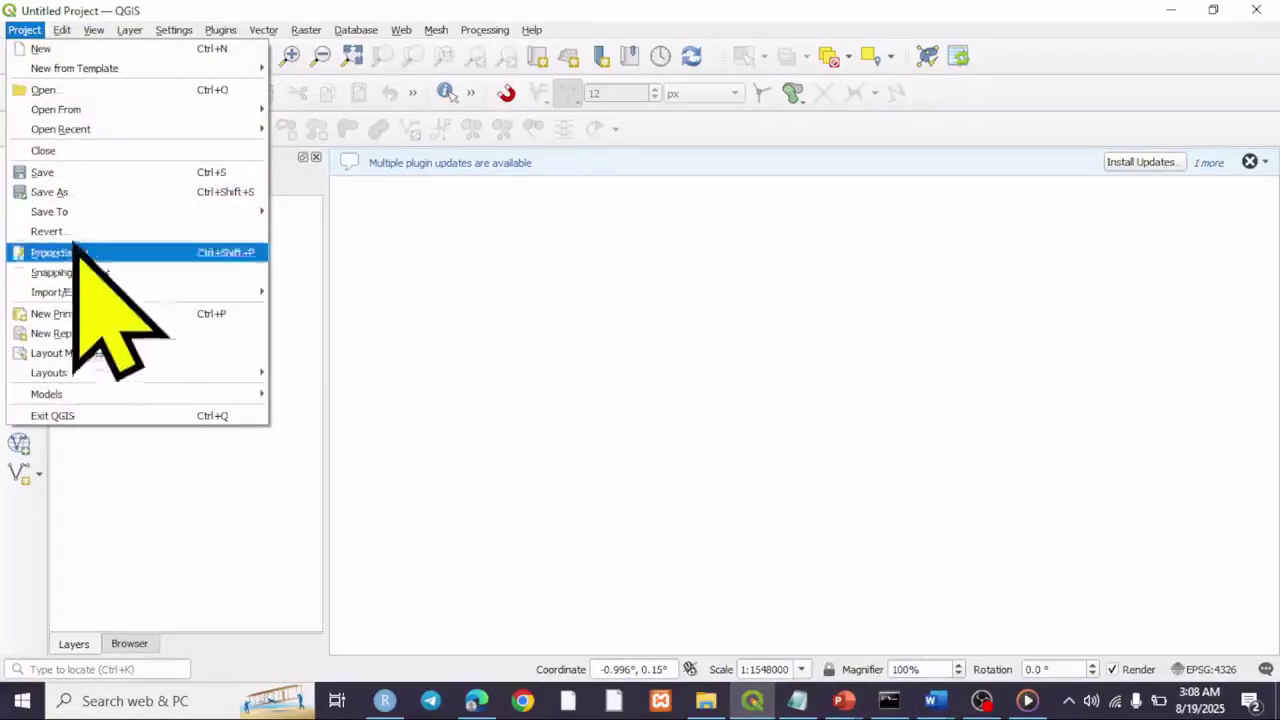
pyautogui.click(62, 32)
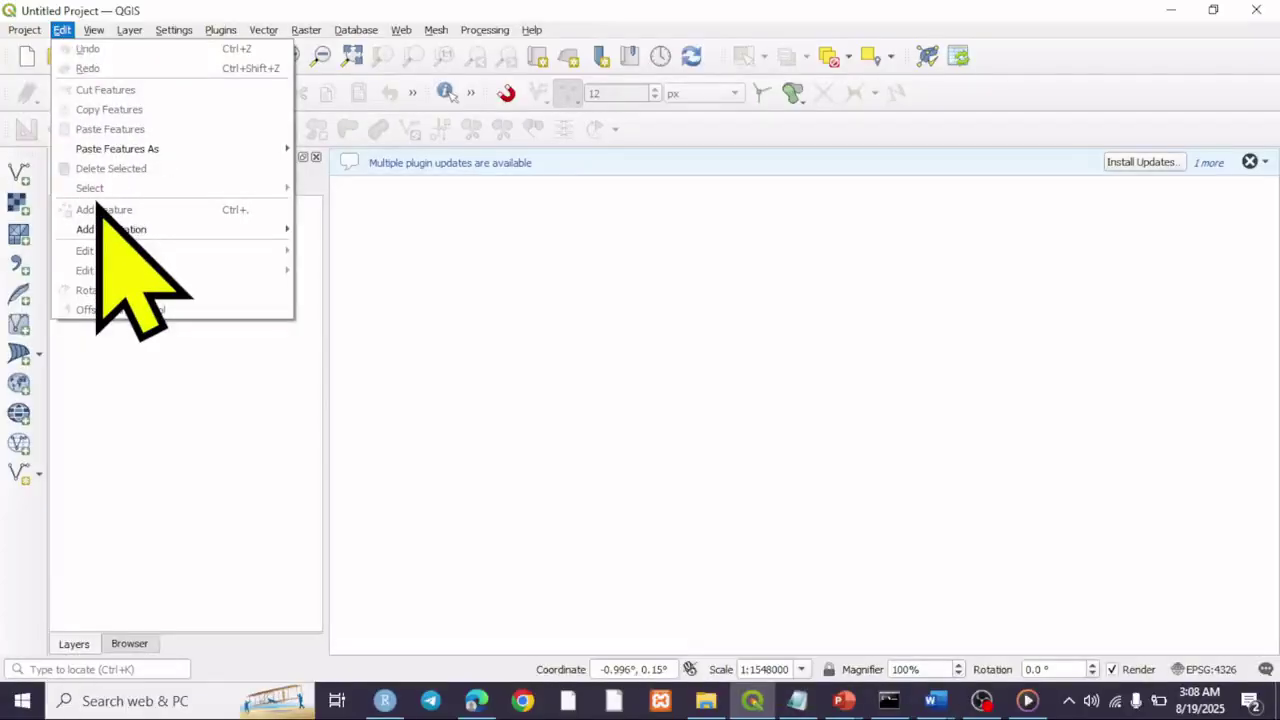
pyautogui.moveTo(95, 32)
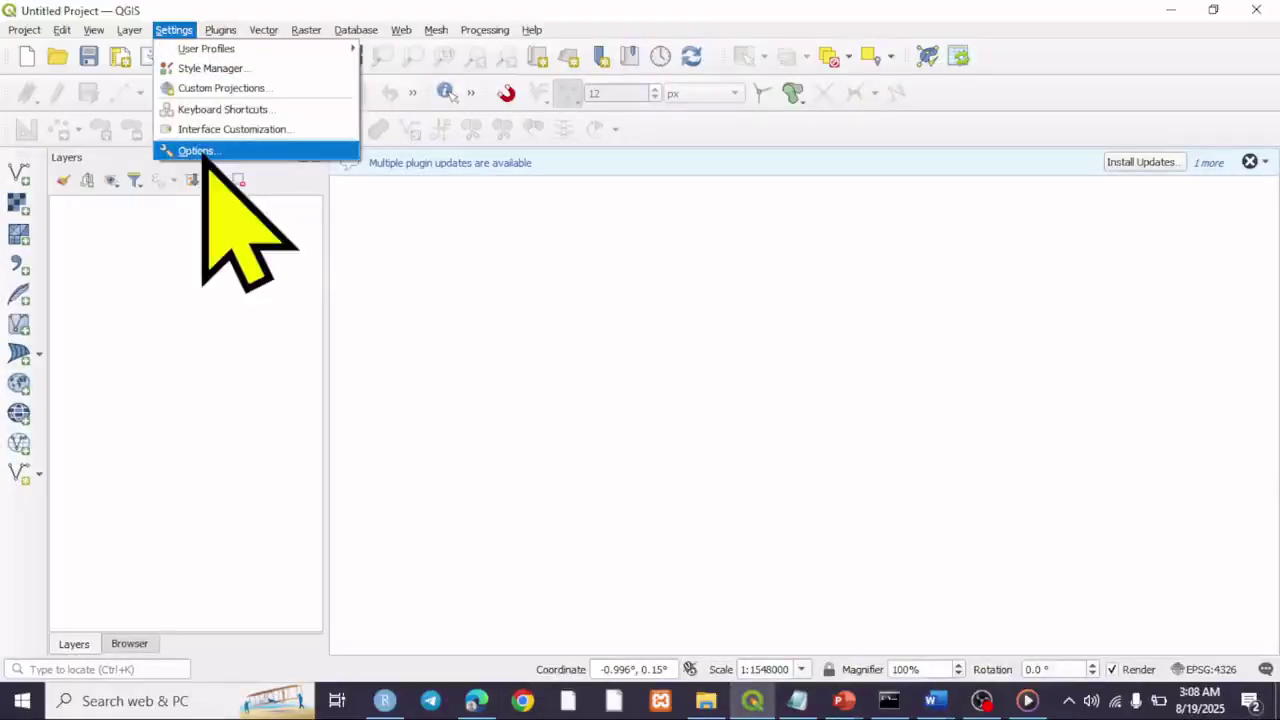
pyautogui.moveTo(220, 30)
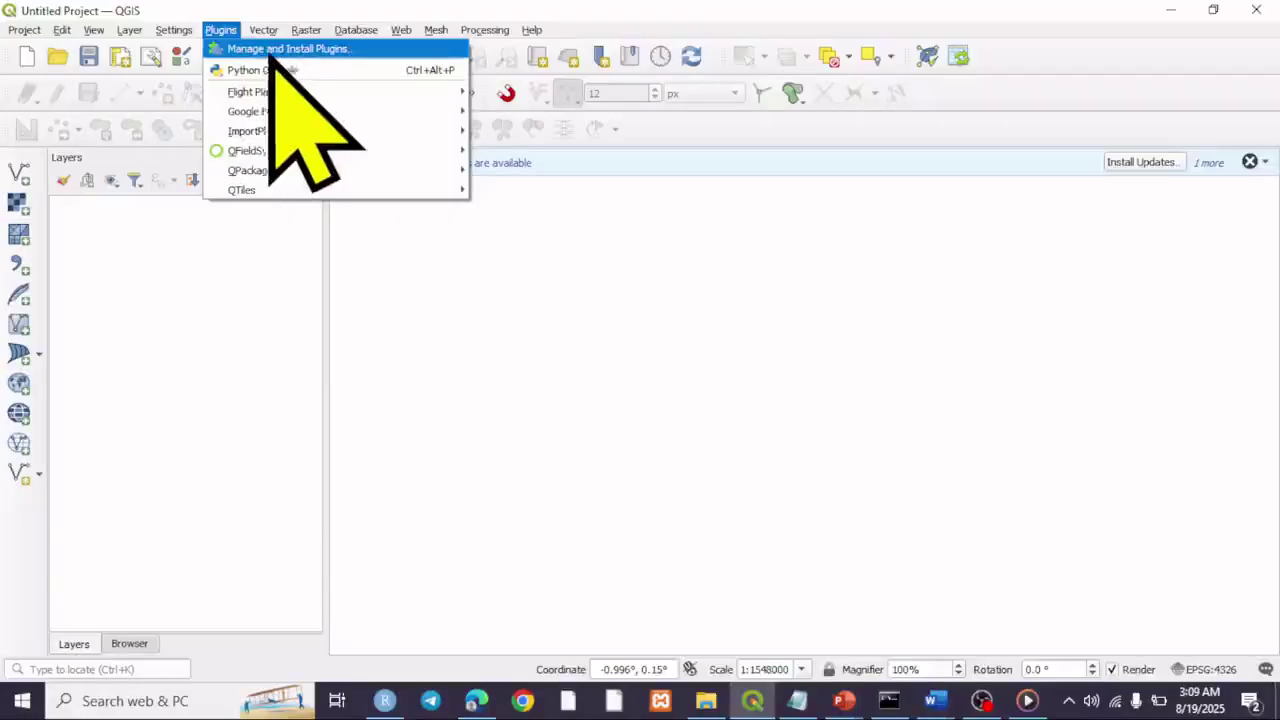
pyautogui.moveTo(263, 30)
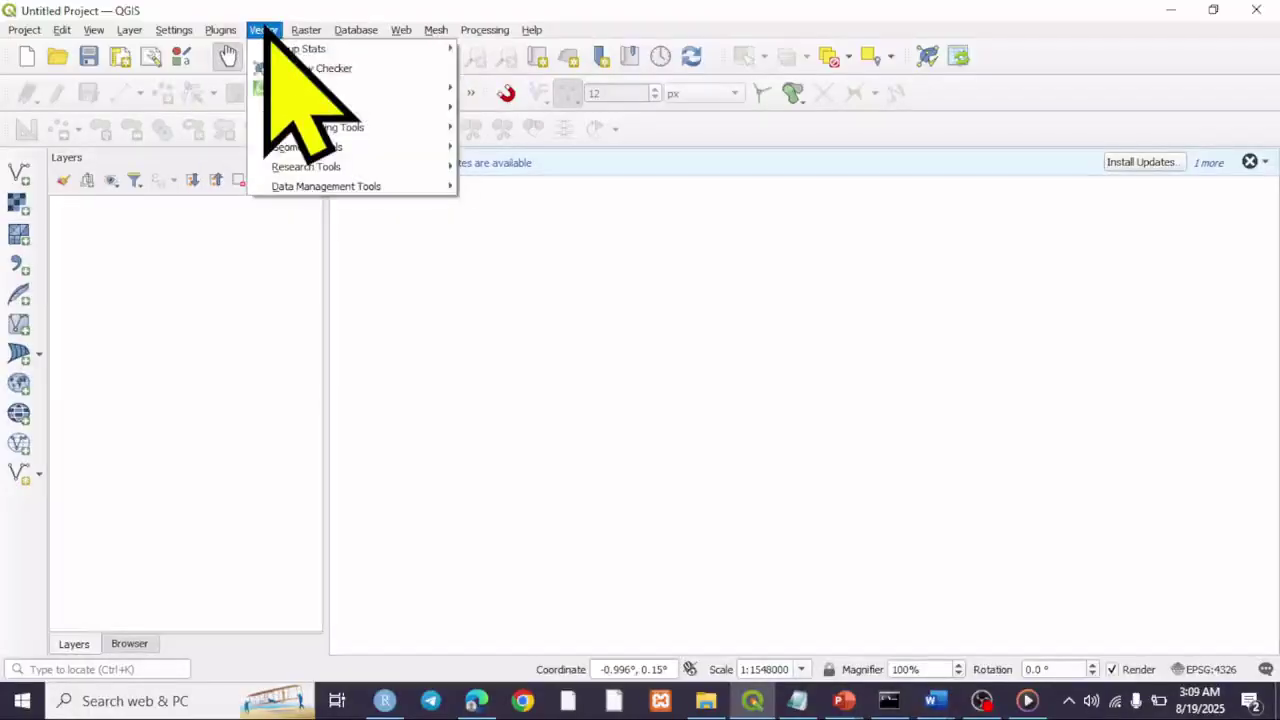
pyautogui.moveTo(316, 52)
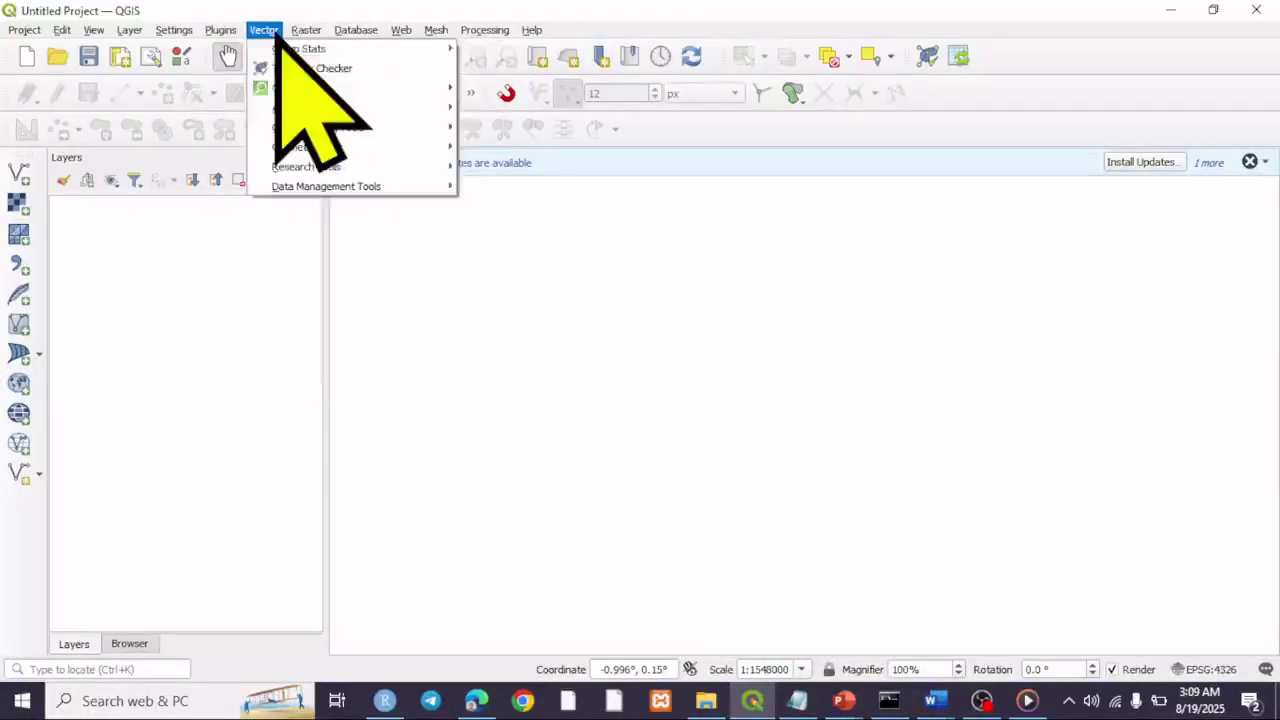
pyautogui.moveTo(306, 30)
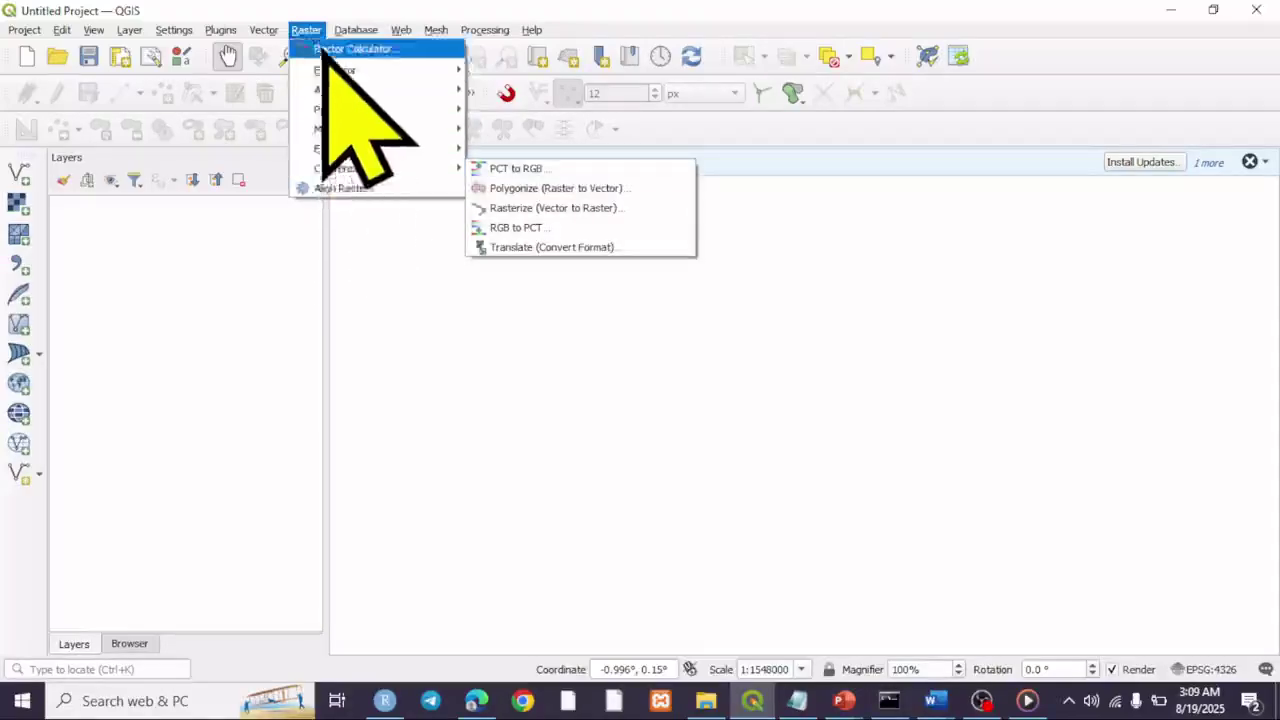
pyautogui.moveTo(350, 30)
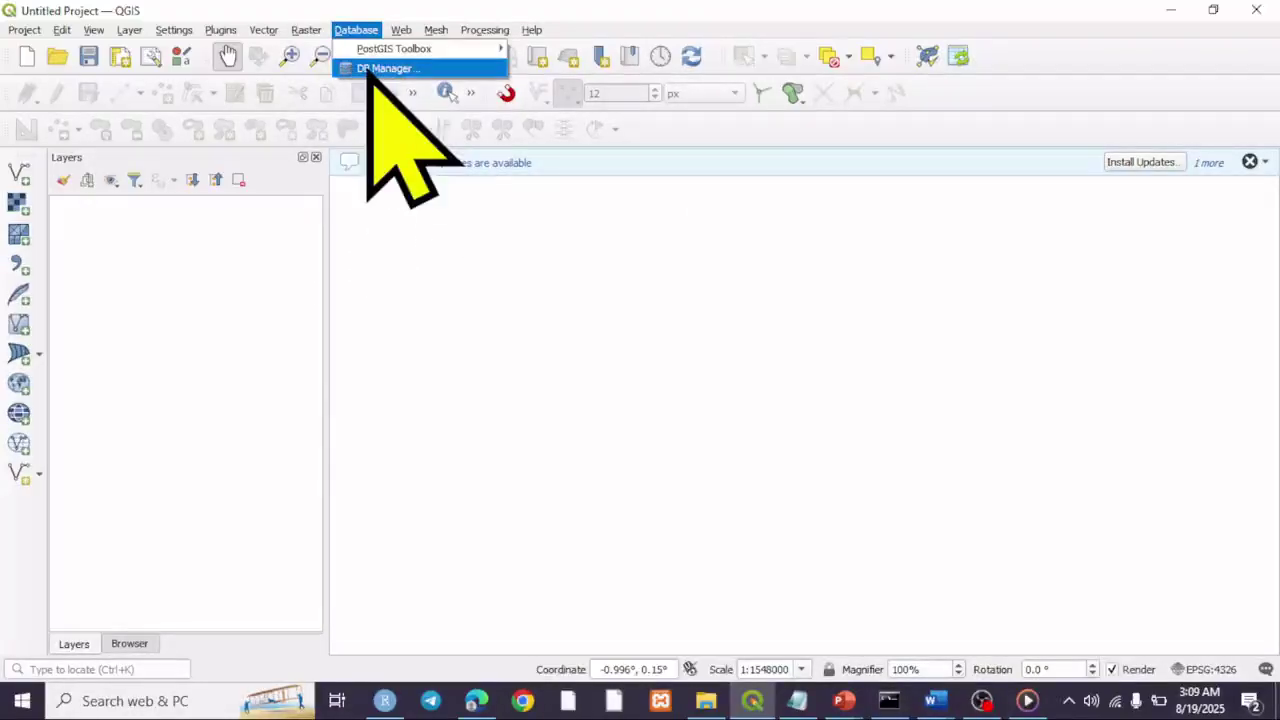
pyautogui.moveTo(396, 32)
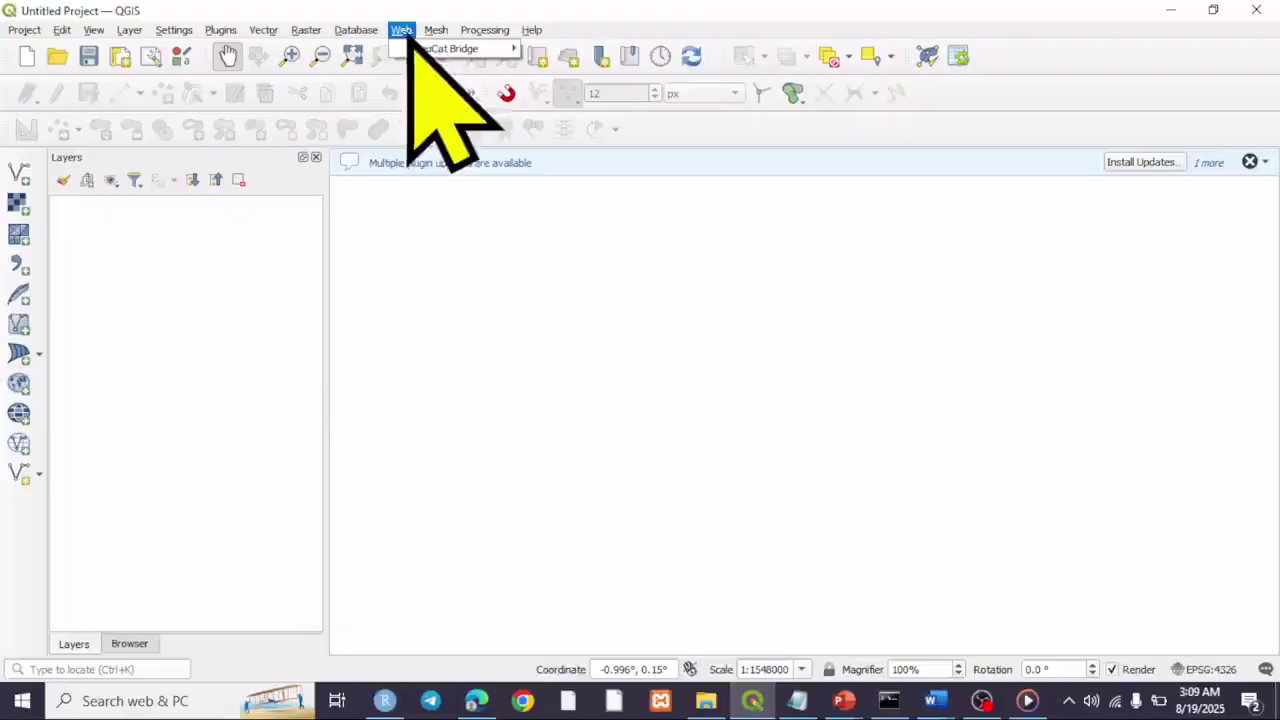
pyautogui.moveTo(437, 32)
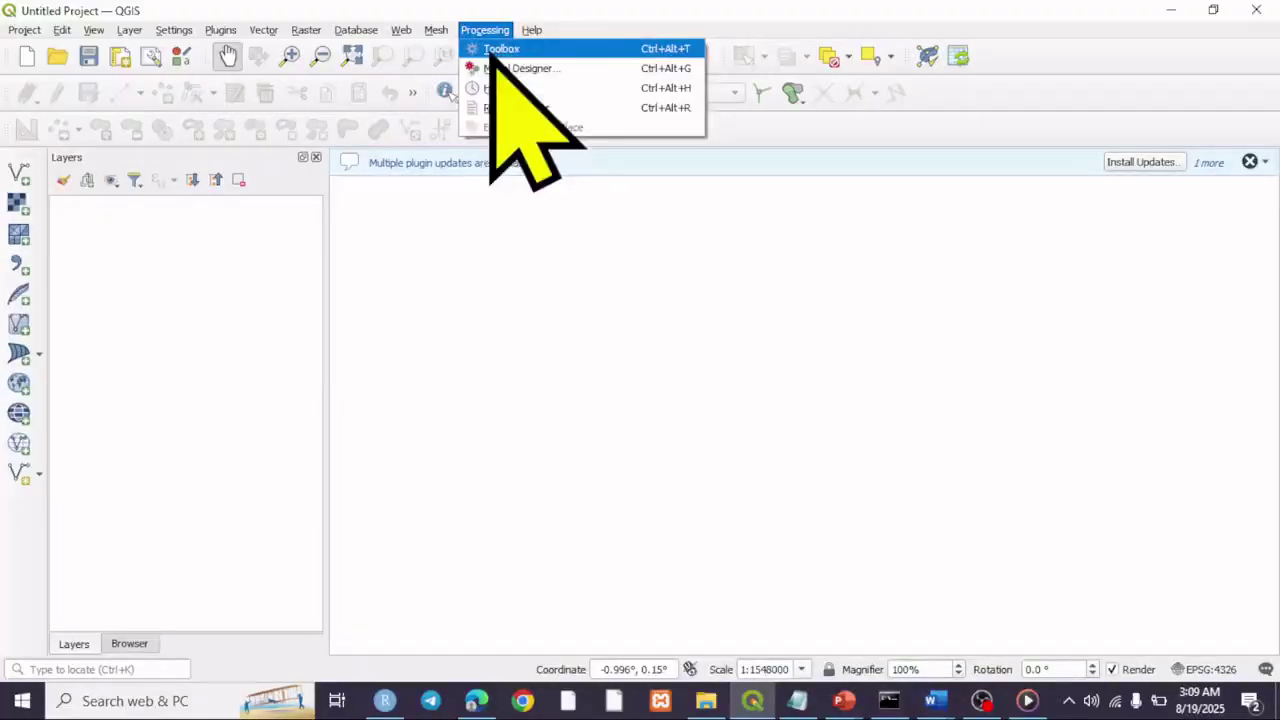
pyautogui.moveTo(533, 30)
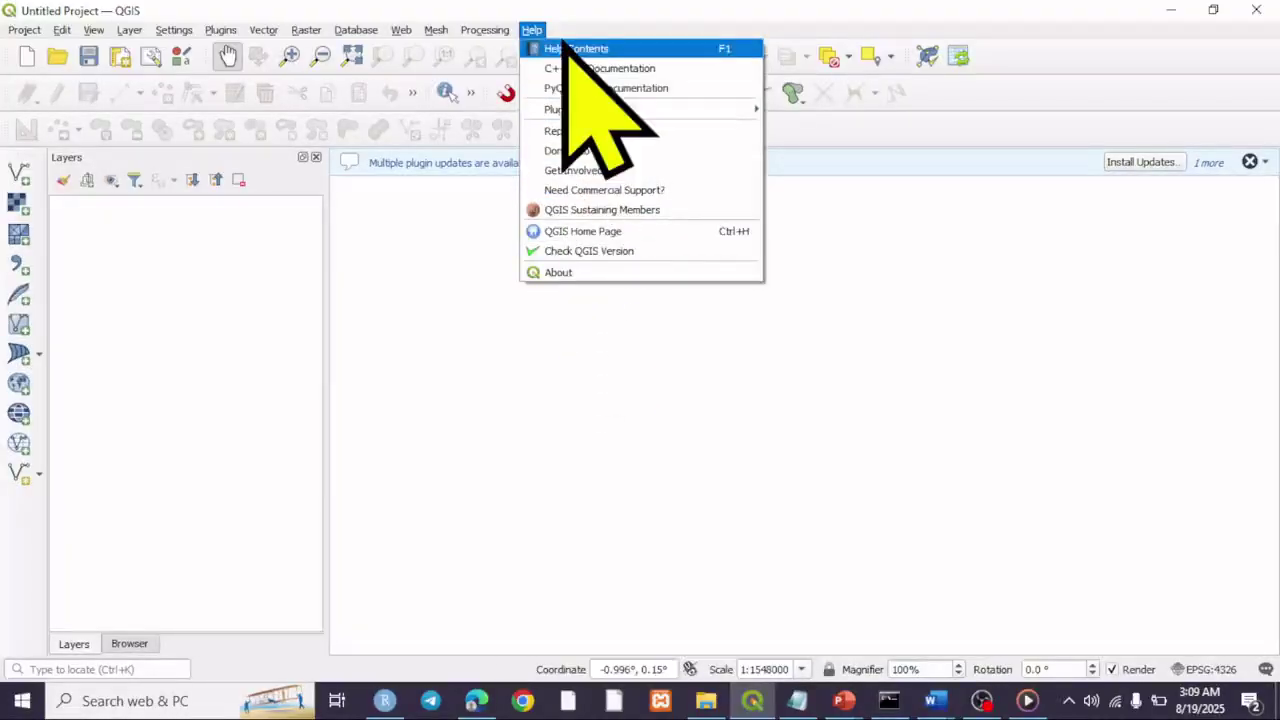
pyautogui.click(509, 356)
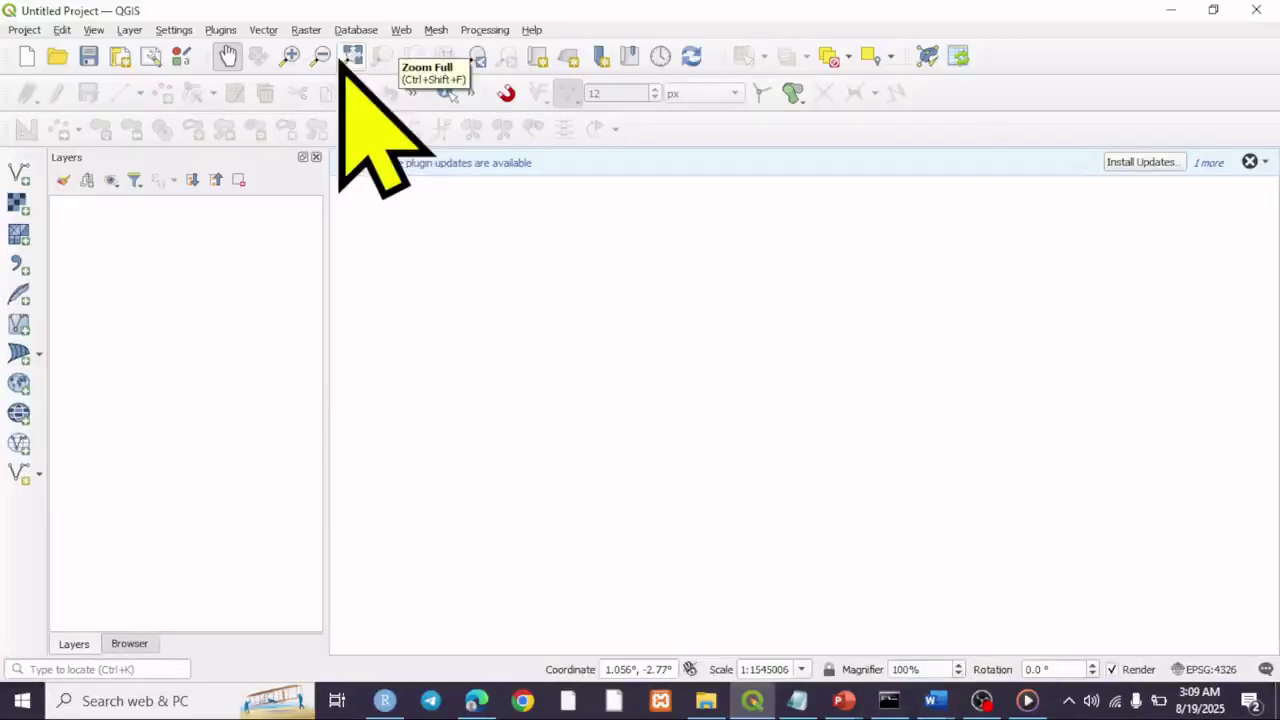
# Show the Database Toolbar in the interface.
pyautogui.click(93, 30)
pyautogui.moveTo(130, 575)
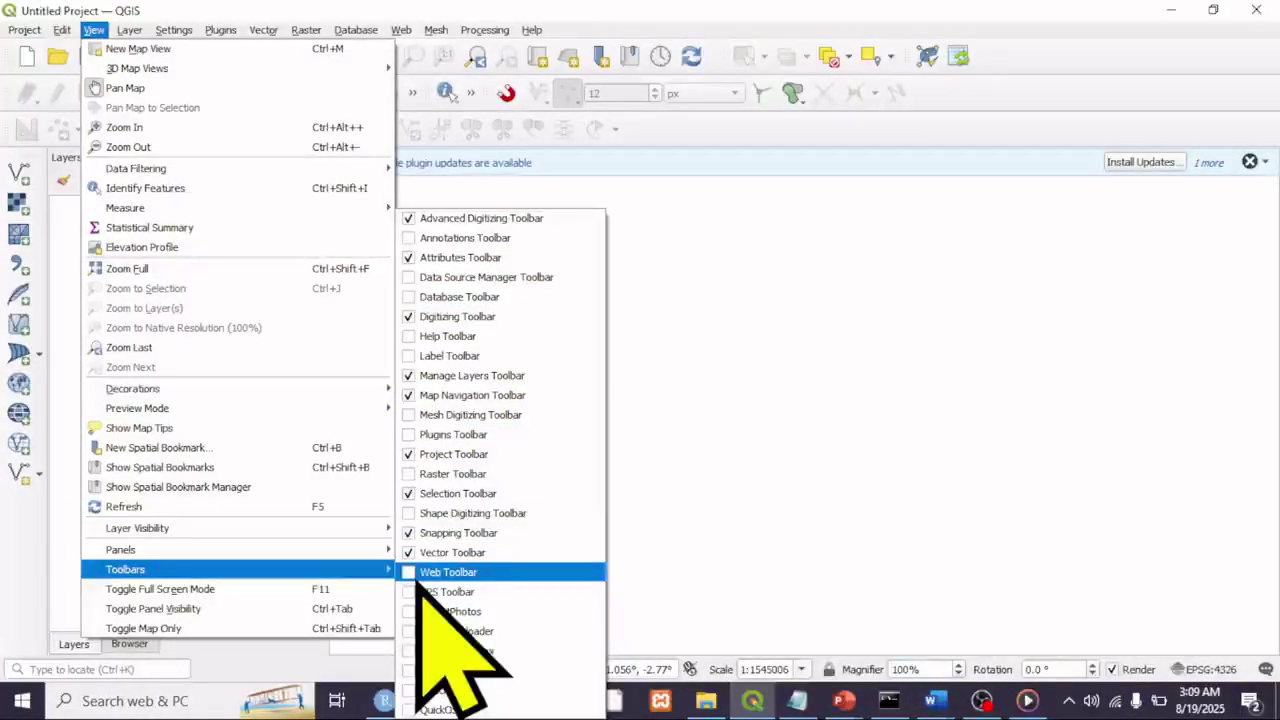
pyautogui.click(410, 297)
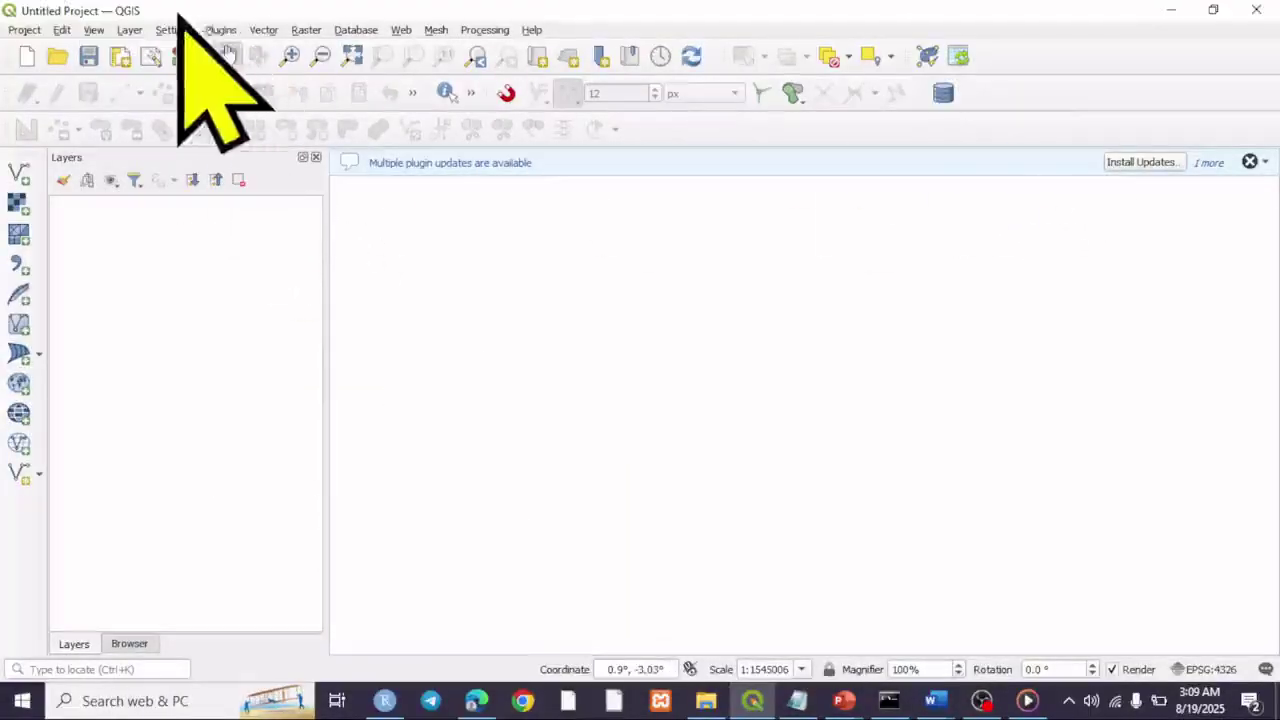
# Hide the Database Toolbar again.
pyautogui.click(95, 31)
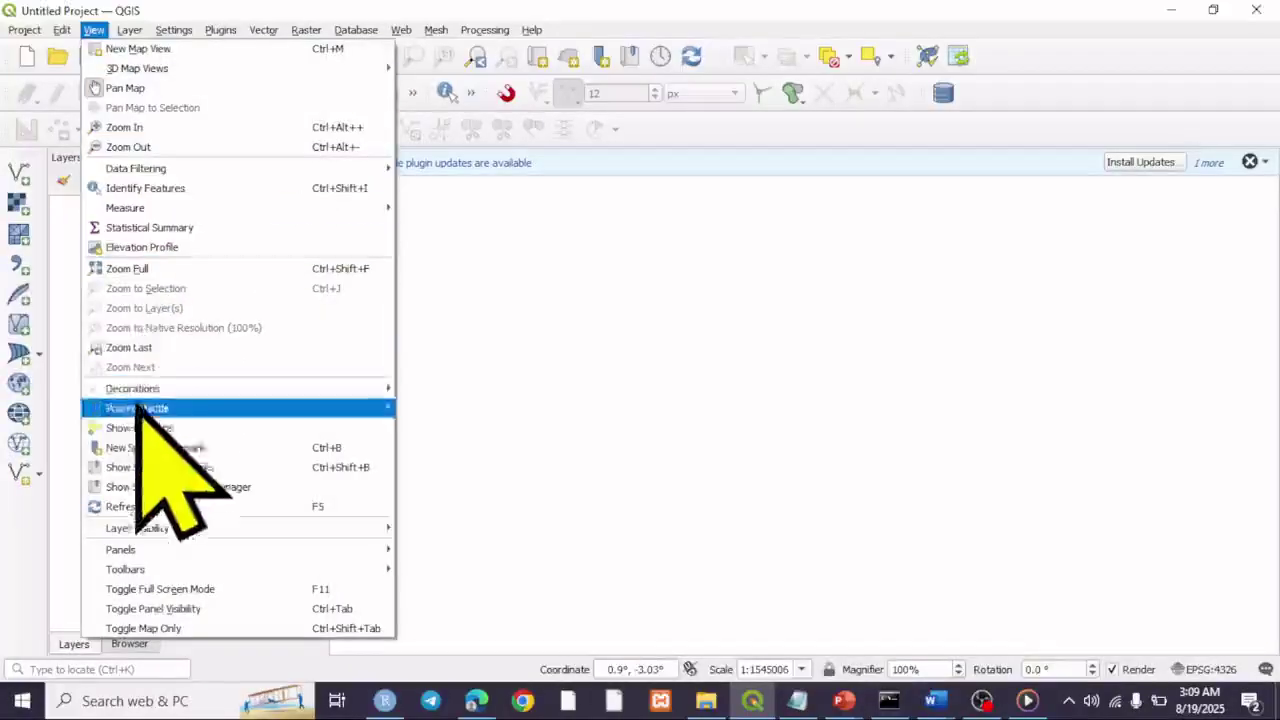
pyautogui.moveTo(137, 552)
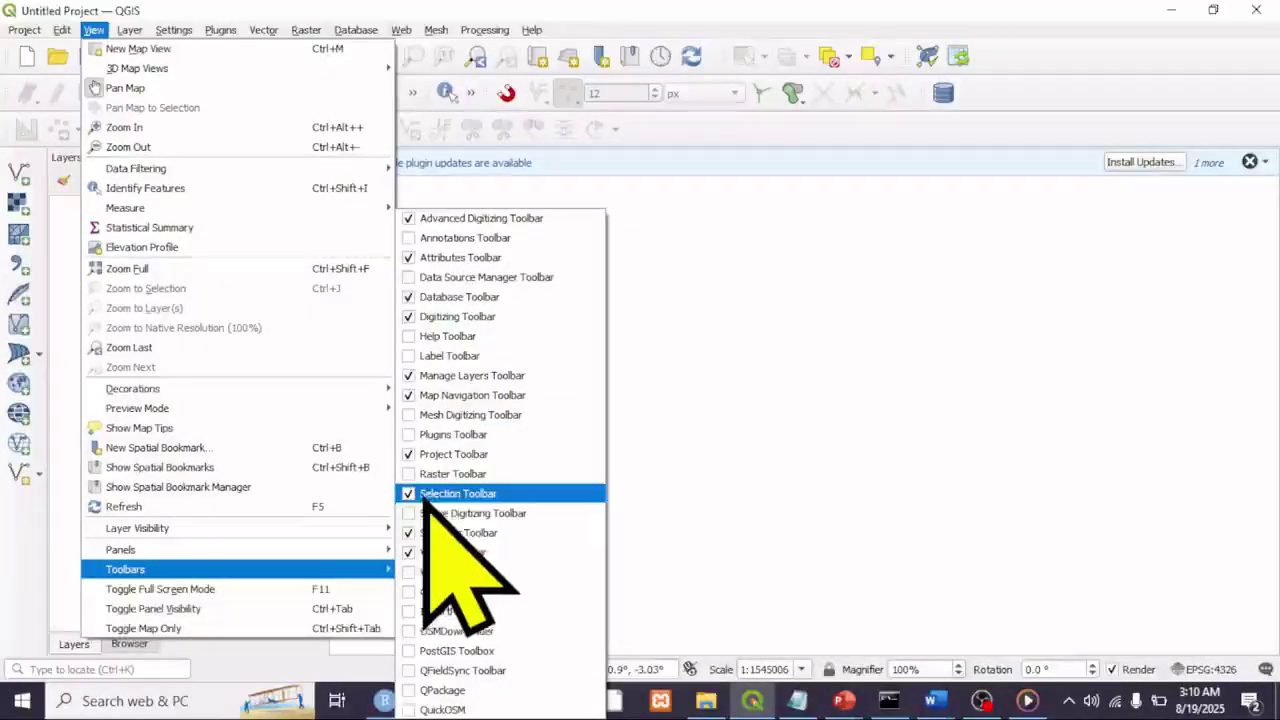
pyautogui.click(408, 296)
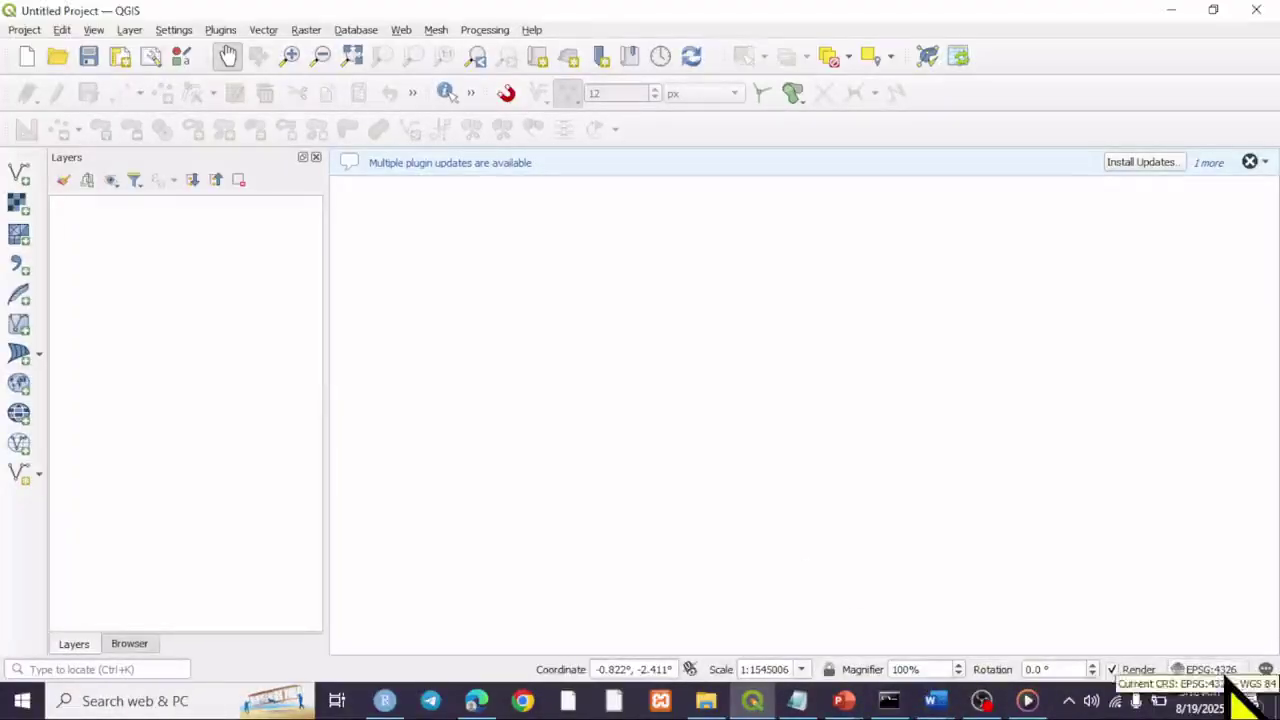
# Set the map scale to 1:50000.
pyautogui.click(801, 669)
pyautogui.click(768, 596)
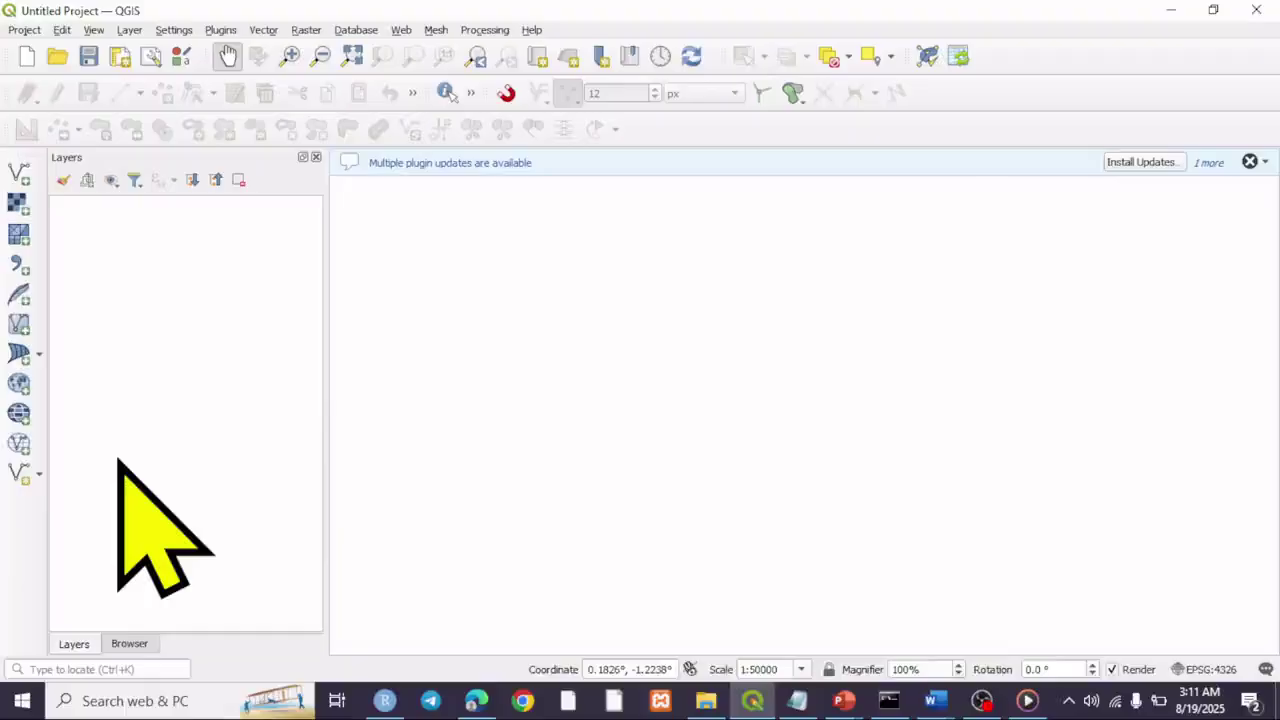
# Collapse the Favorites group in the Browser and review which panels can be shown or hidden.
pyautogui.click(127, 644)
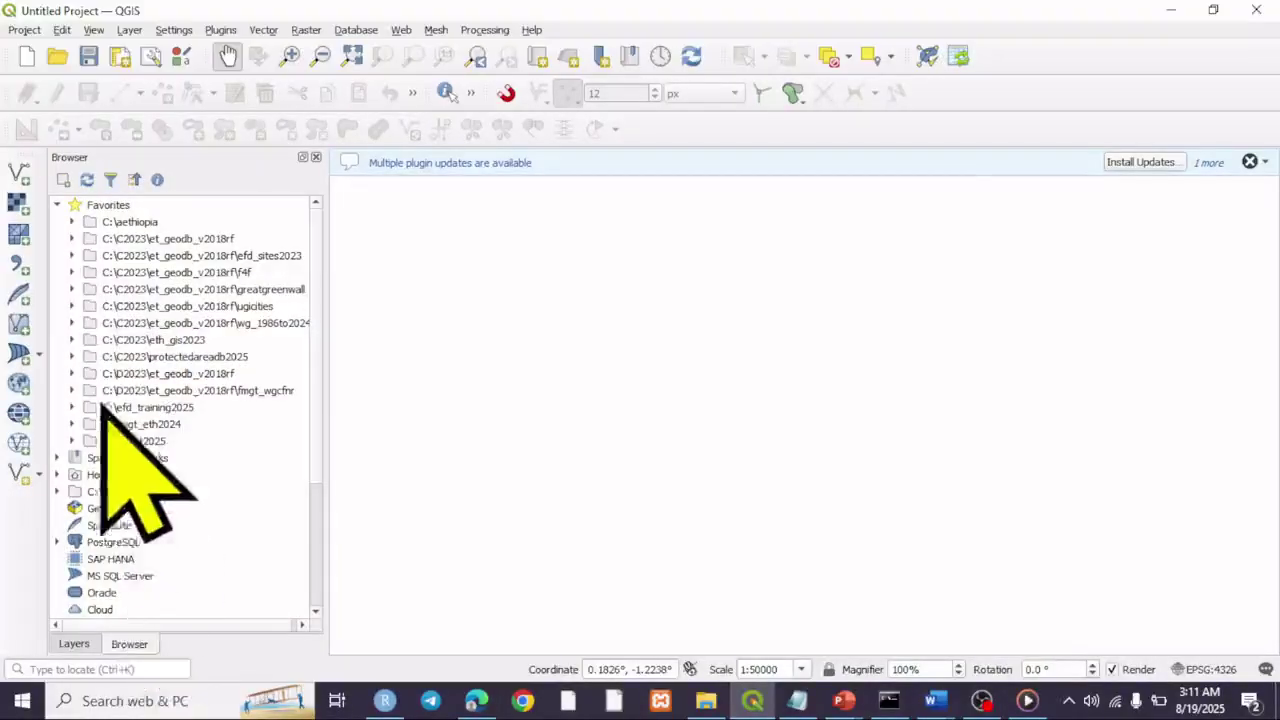
pyautogui.click(57, 205)
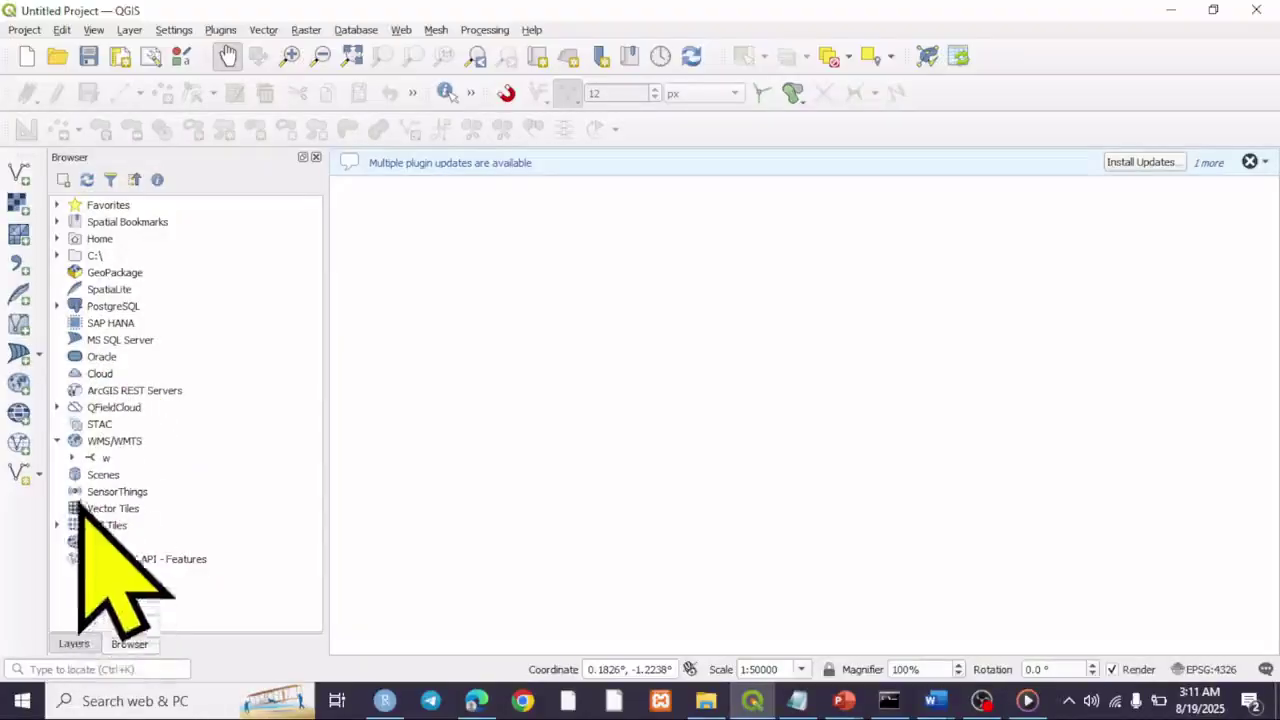
pyautogui.click(95, 29)
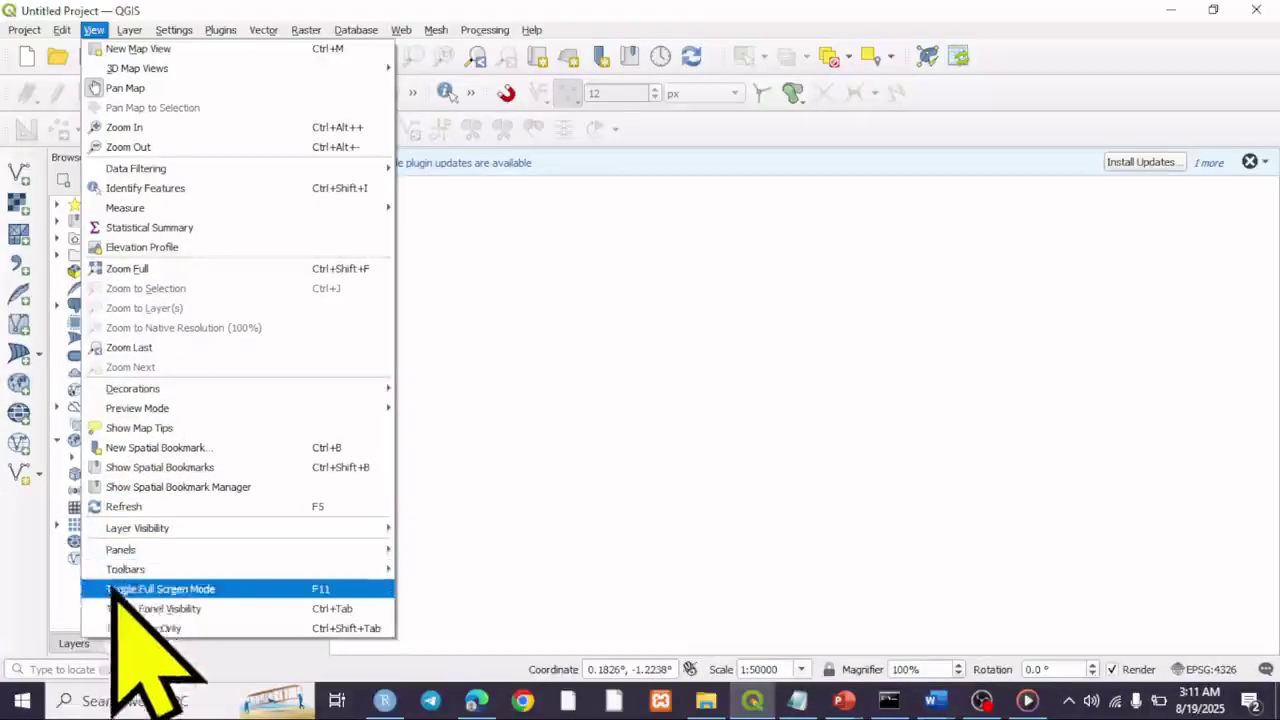
pyautogui.moveTo(120, 552)
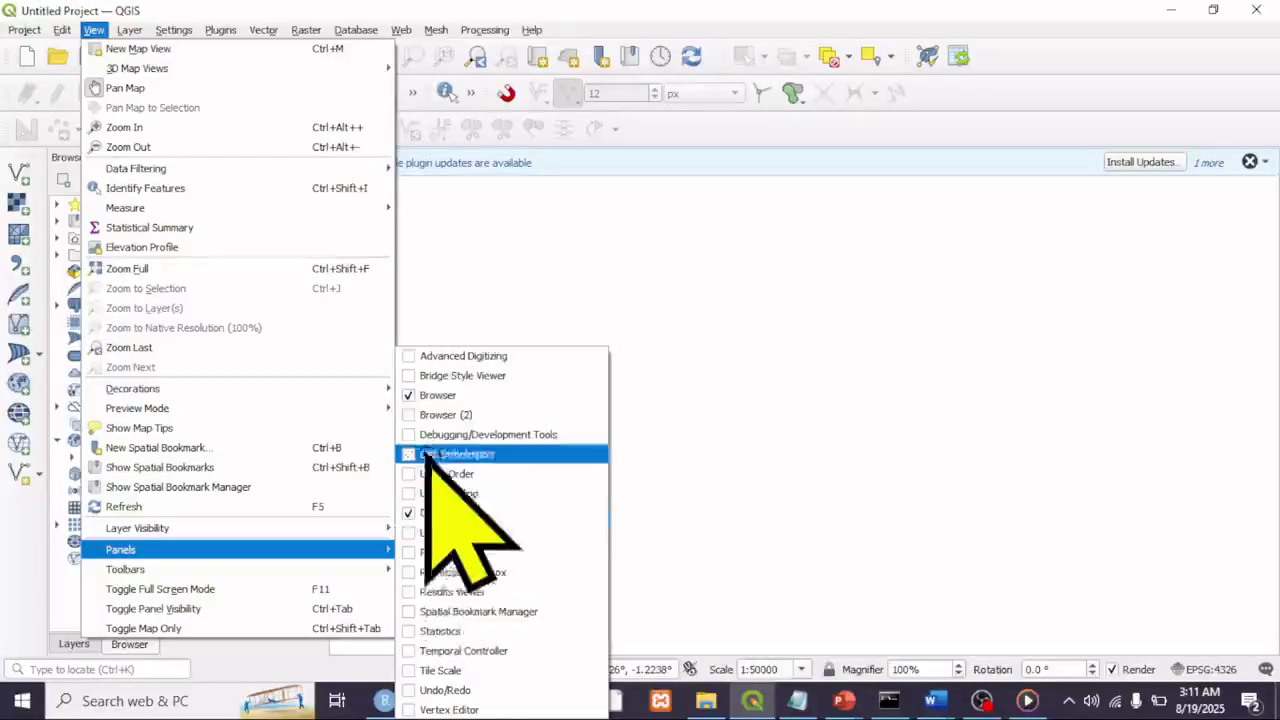
pyautogui.click(651, 134)
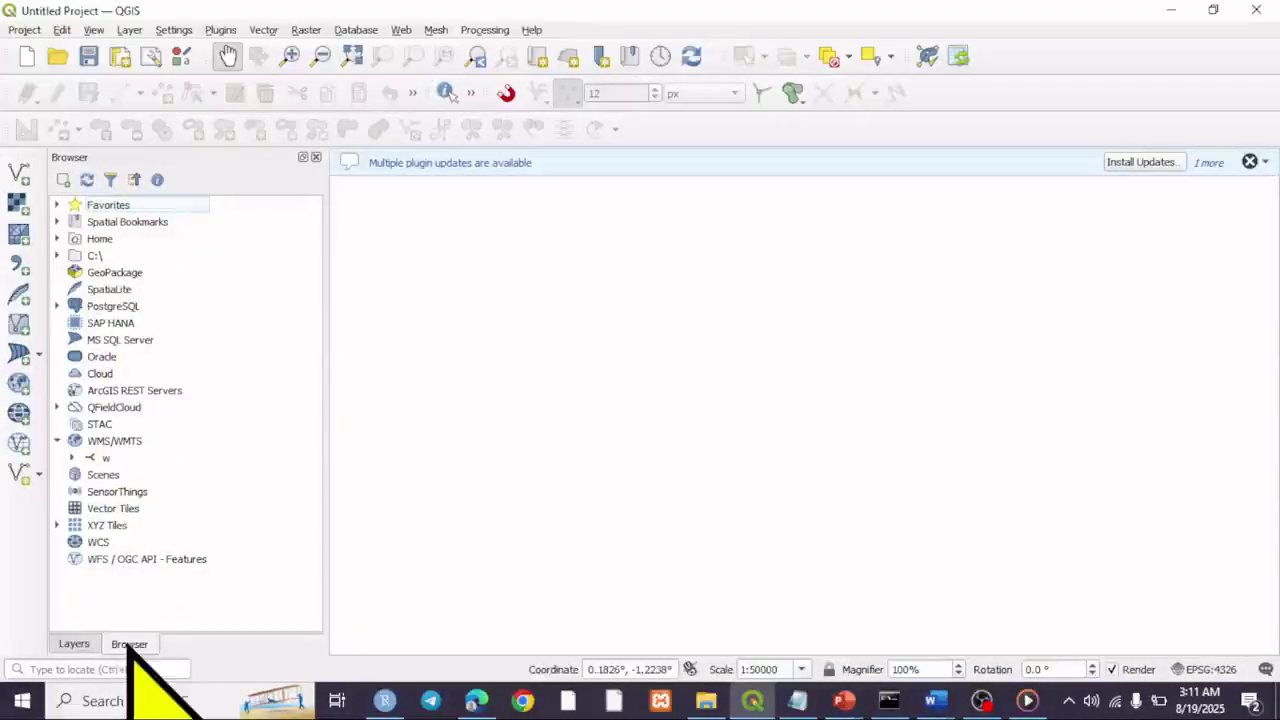
# Dock the Browser panel on the right side of the map and move it back to the Layers panel's dock.
pyautogui.moveTo(128, 646); pyautogui.dragTo(1250, 305)
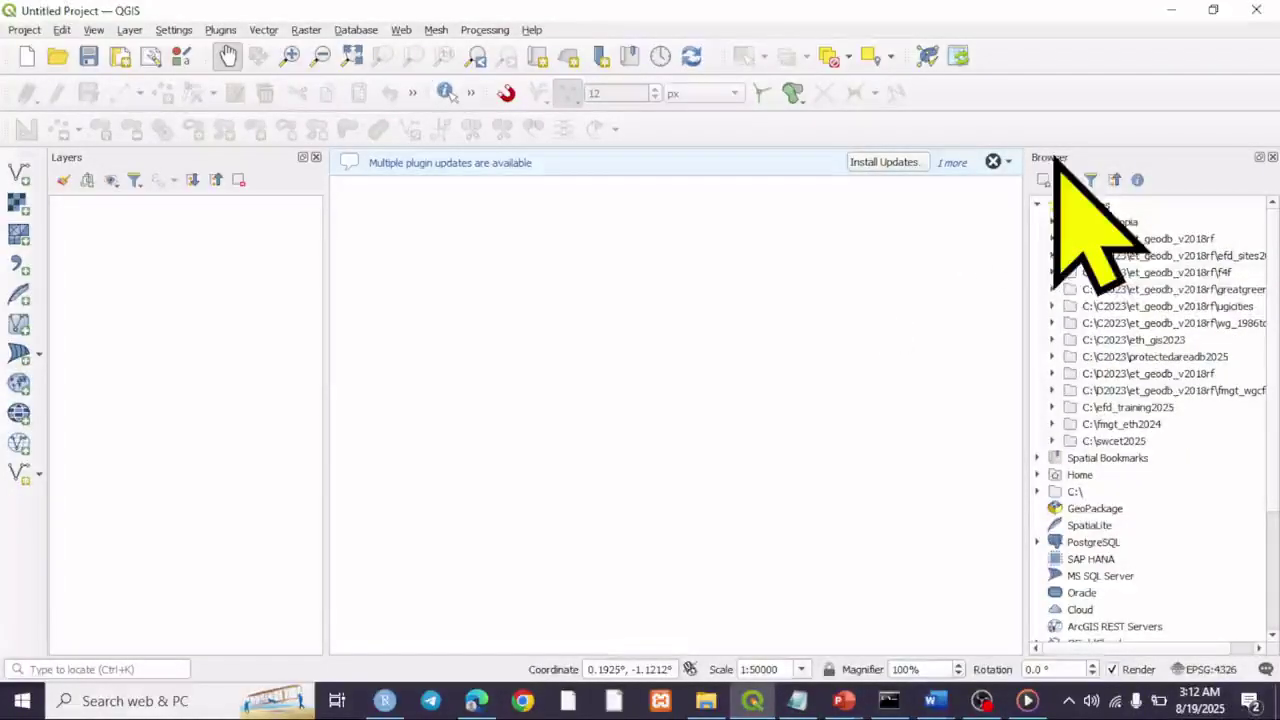
pyautogui.moveTo(1055, 157); pyautogui.dragTo(733, 291)
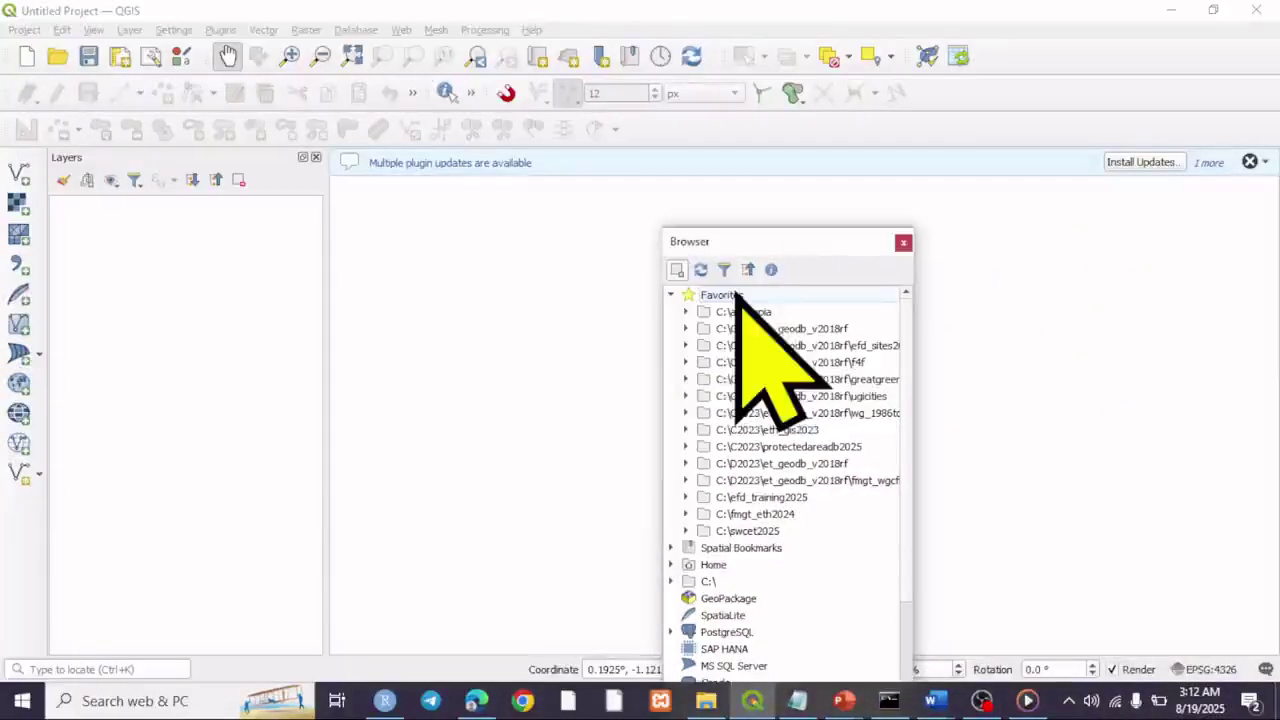
pyautogui.moveTo(694, 251); pyautogui.dragTo(118, 248)
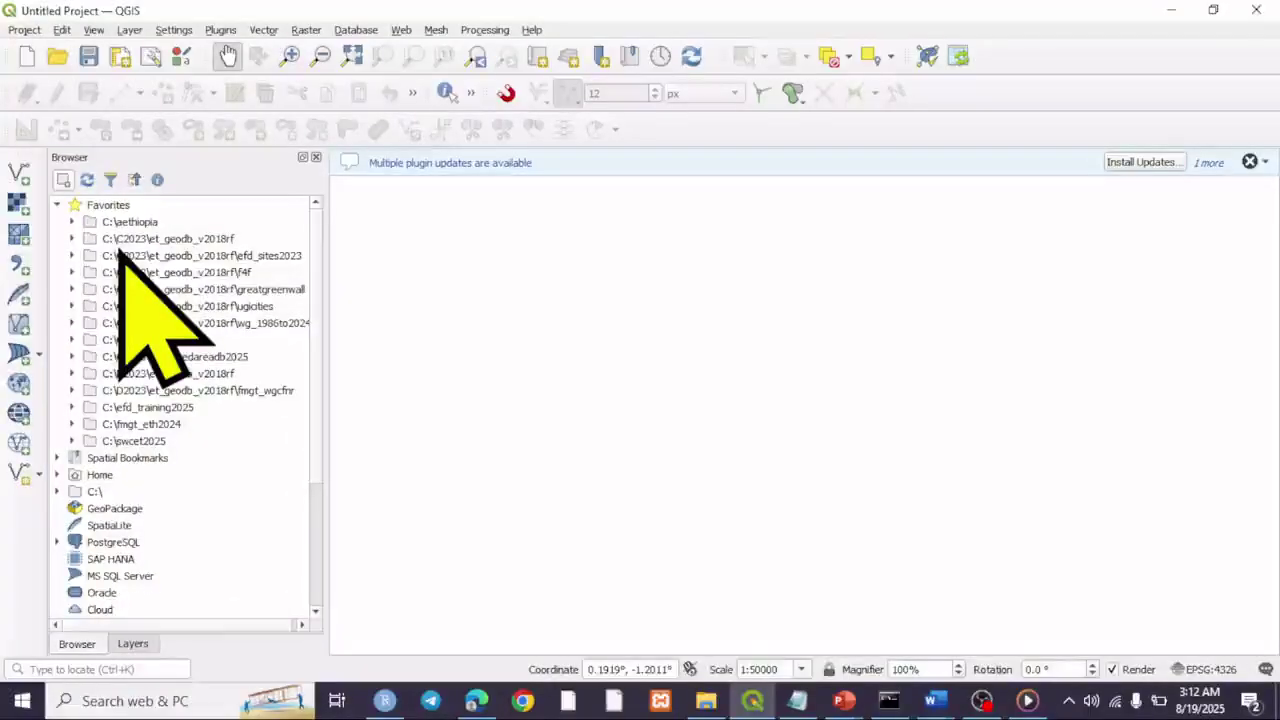
# Bring the Layers panel to the front and place it ahead of Browser in their shared tabbed dock.
pyautogui.click(128, 644)
pyautogui.moveTo(119, 612); pyautogui.dragTo(168, 368)
pyautogui.moveTo(72, 381); pyautogui.dragTo(90, 359)
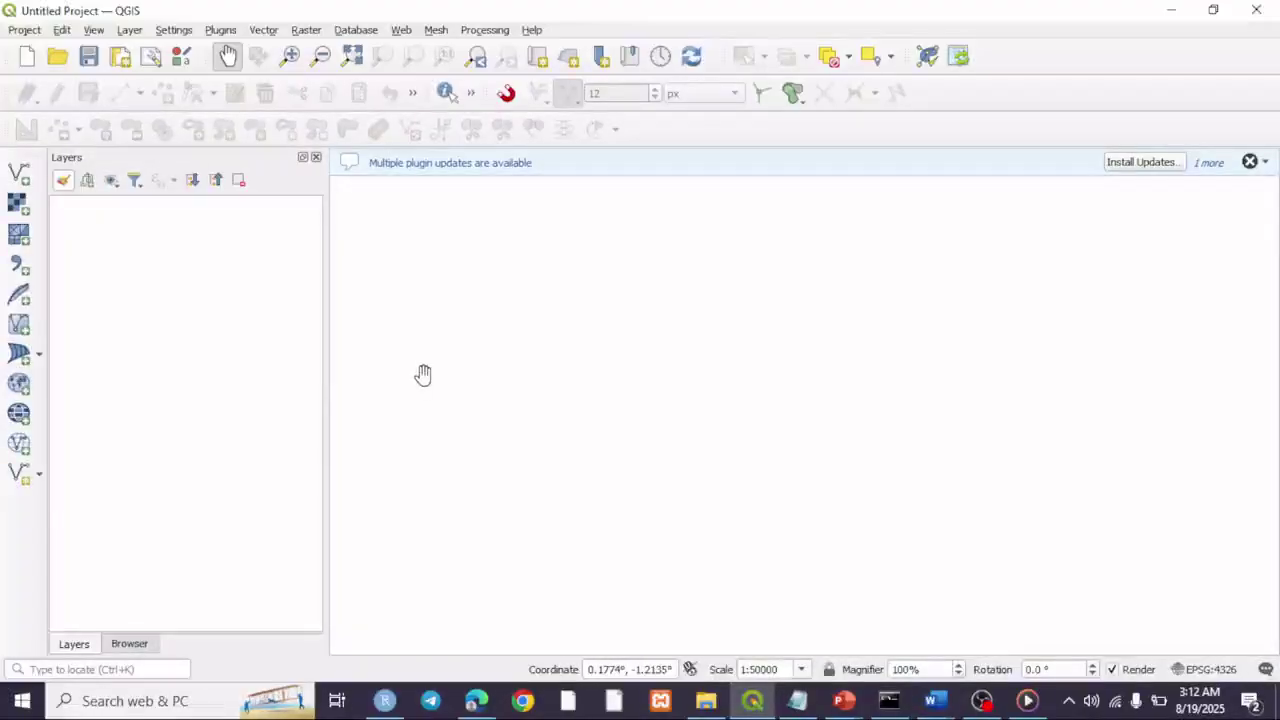
# Show the Processing Toolbox panel and dock it on the right side of the map.
pyautogui.click(484, 30)
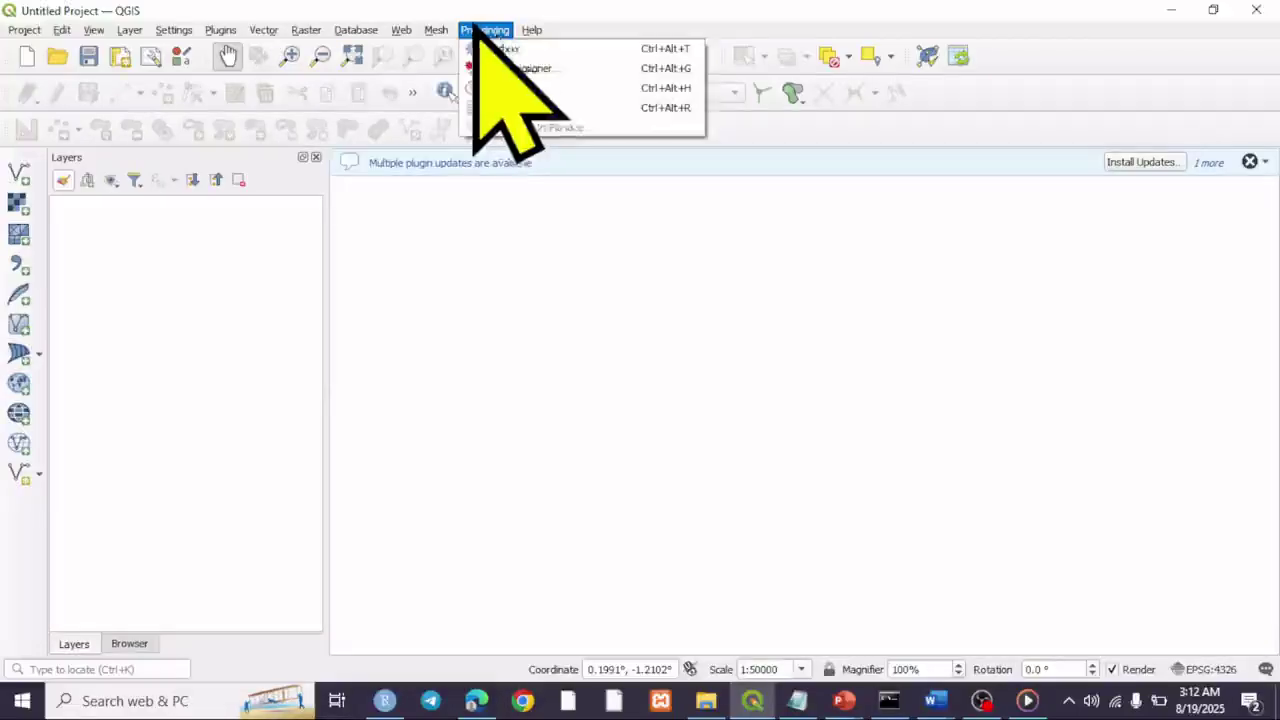
pyautogui.moveTo(94, 32)
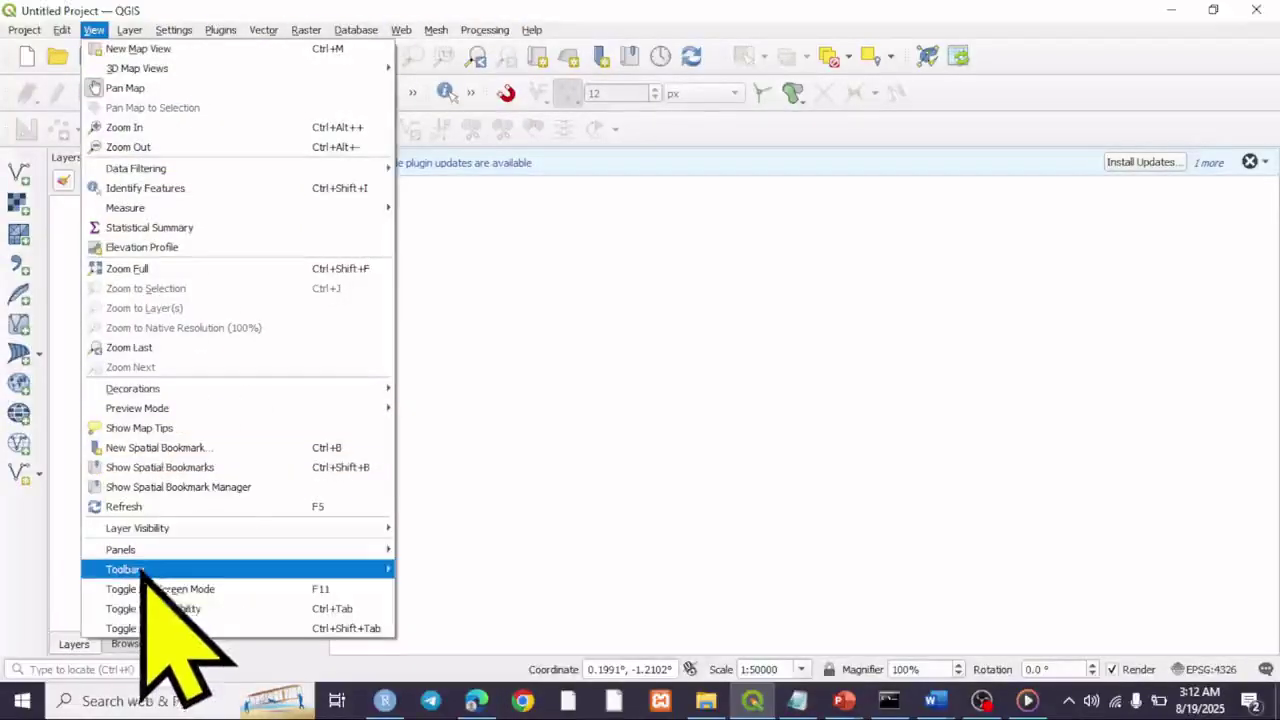
pyautogui.moveTo(140, 550)
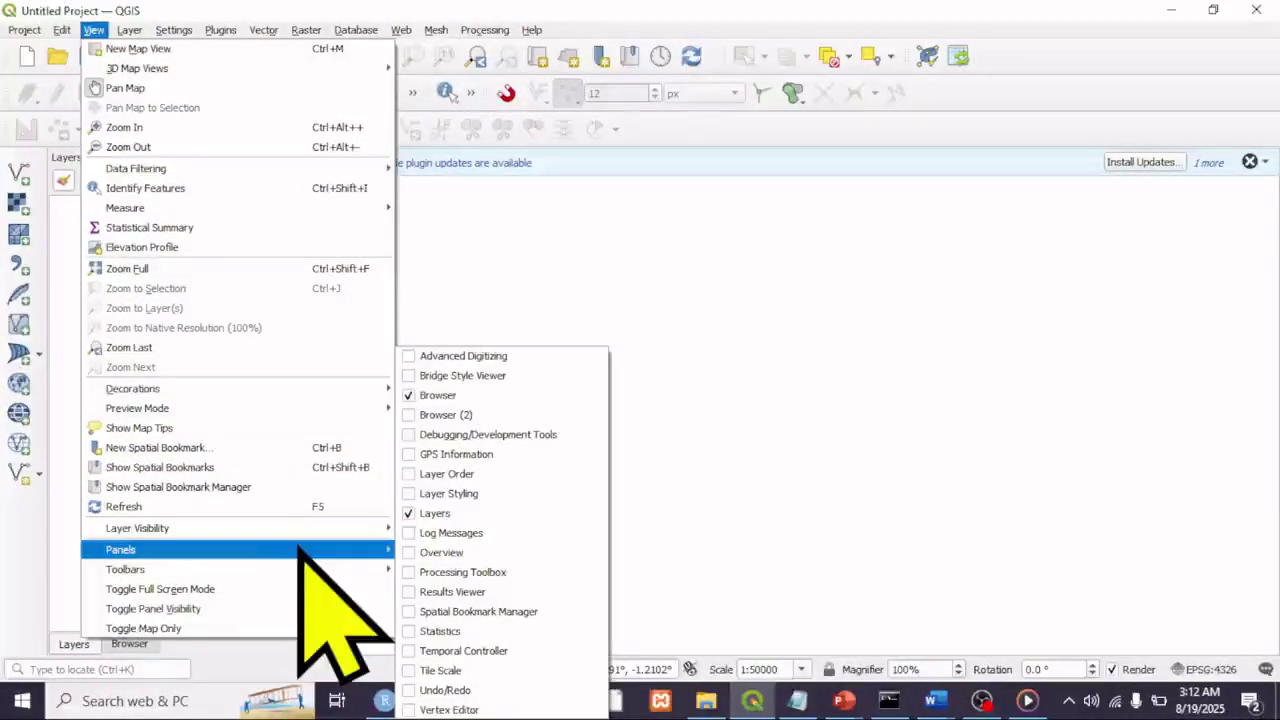
pyautogui.click(410, 572)
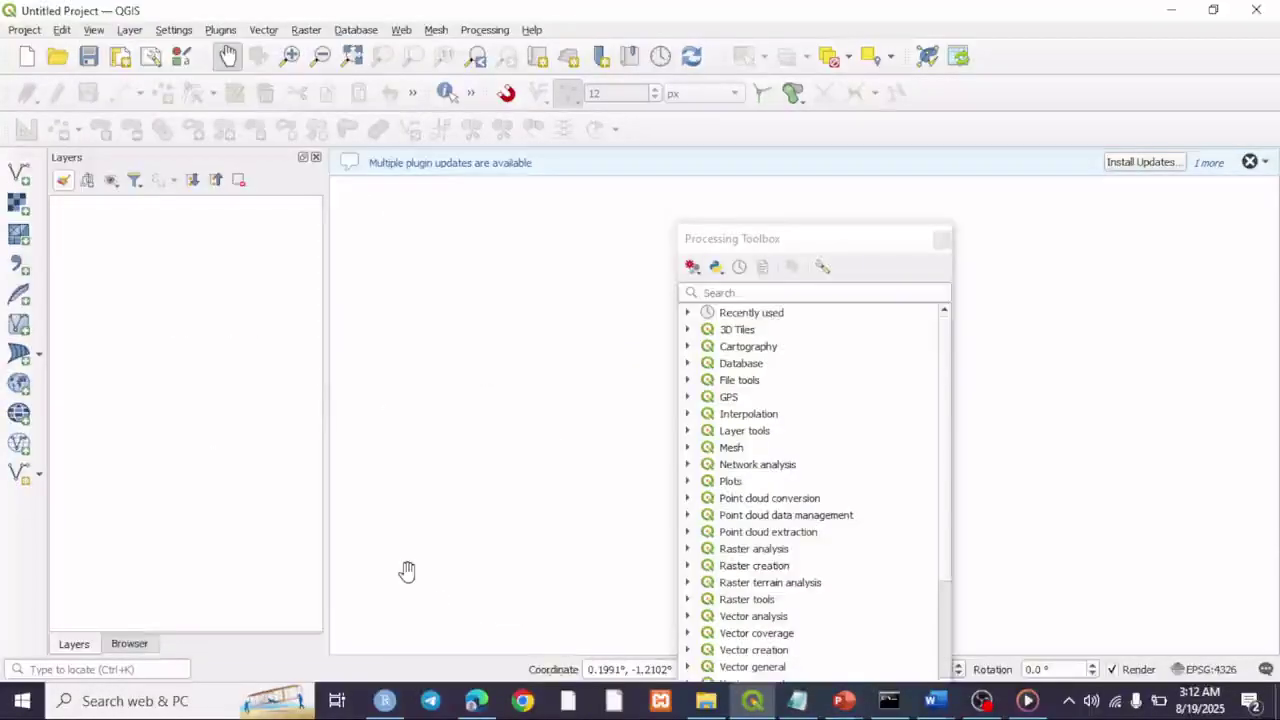
pyautogui.moveTo(716, 236); pyautogui.dragTo(1058, 303)
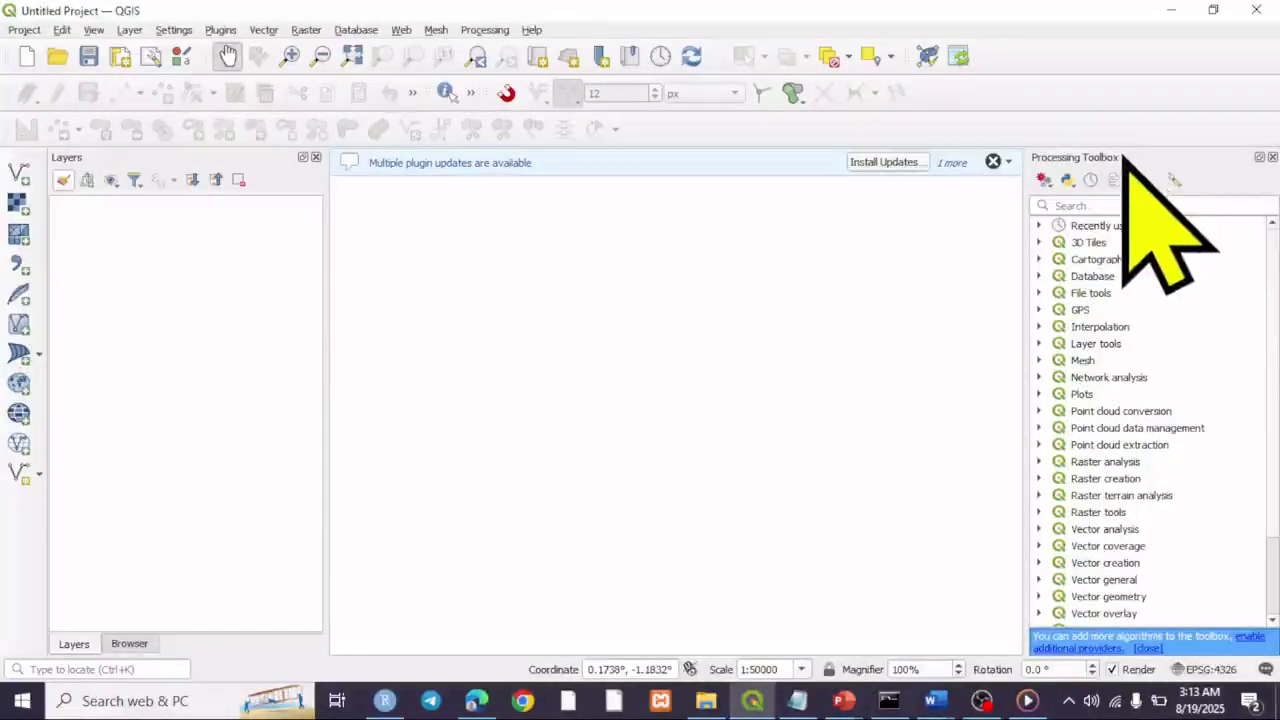
# Move the Processing Toolbox into the tabbed dock shared by Layers and Browser, and narrow that dock.
pyautogui.moveTo(1121, 155); pyautogui.dragTo(229, 300)
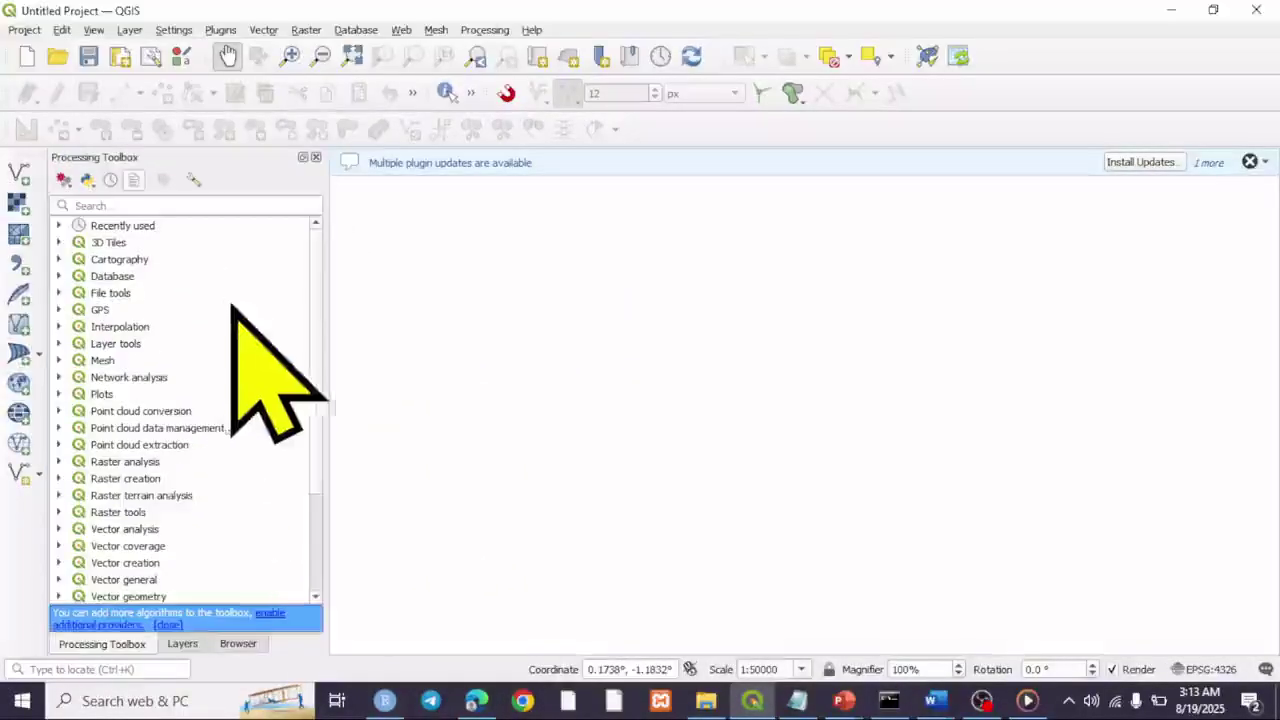
pyautogui.moveTo(322, 529); pyautogui.dragTo(165, 530)
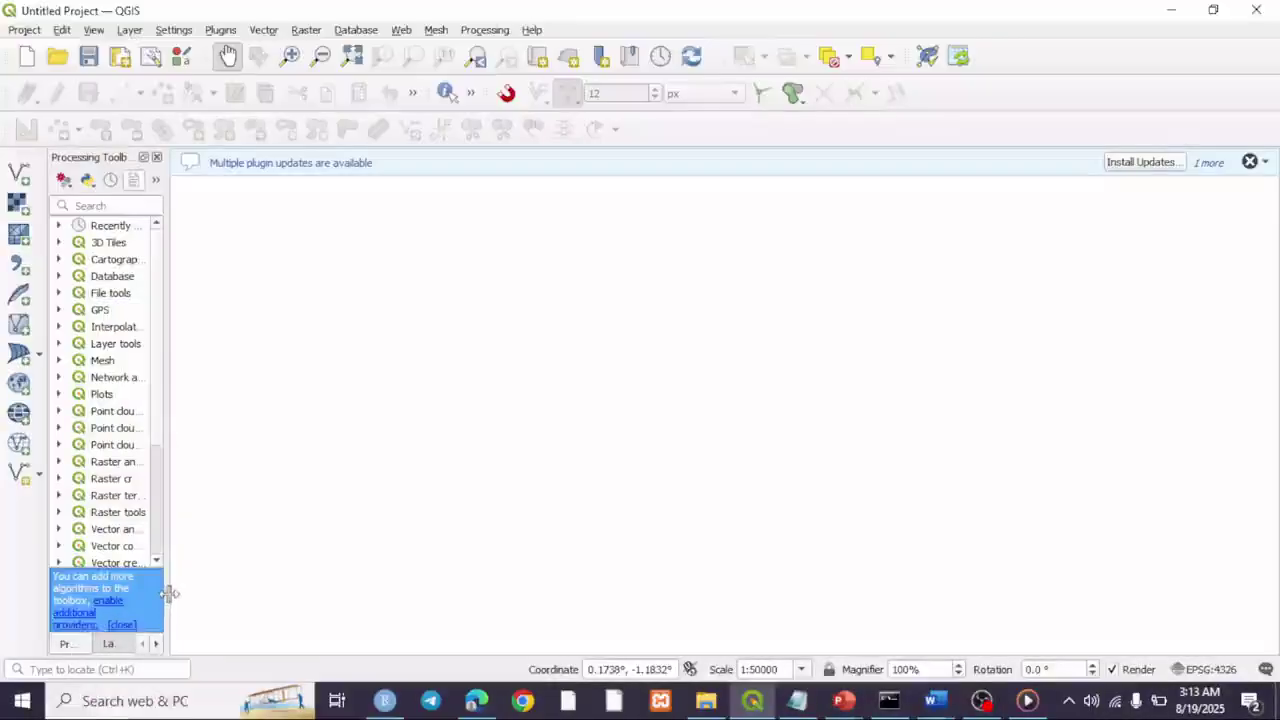
# Widen the tabbed dock and move the Processing Toolbox out of it to the right side of the map.
pyautogui.moveTo(166, 383); pyautogui.dragTo(353, 401)
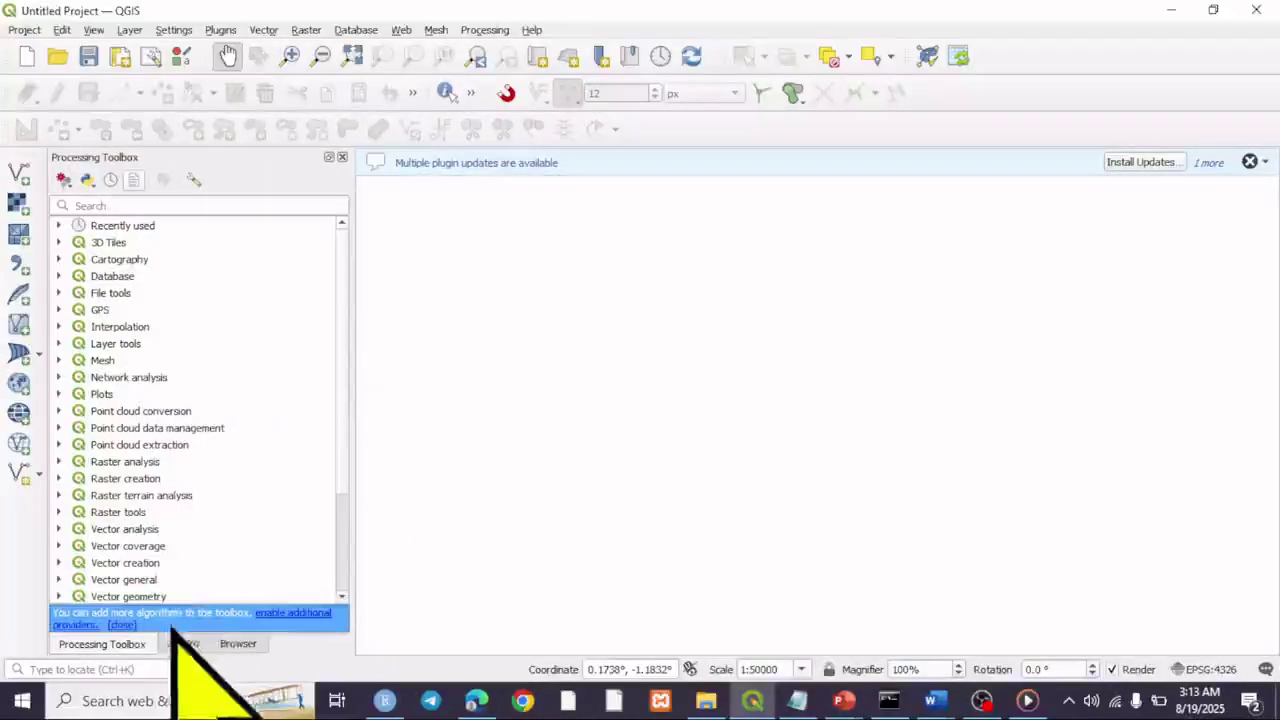
pyautogui.moveTo(128, 645); pyautogui.dragTo(1278, 360)
# Dismiss the notices above the map, switch between the Layers and Browser panels, and close the Processing Toolbox.
pyautogui.click(993, 161)
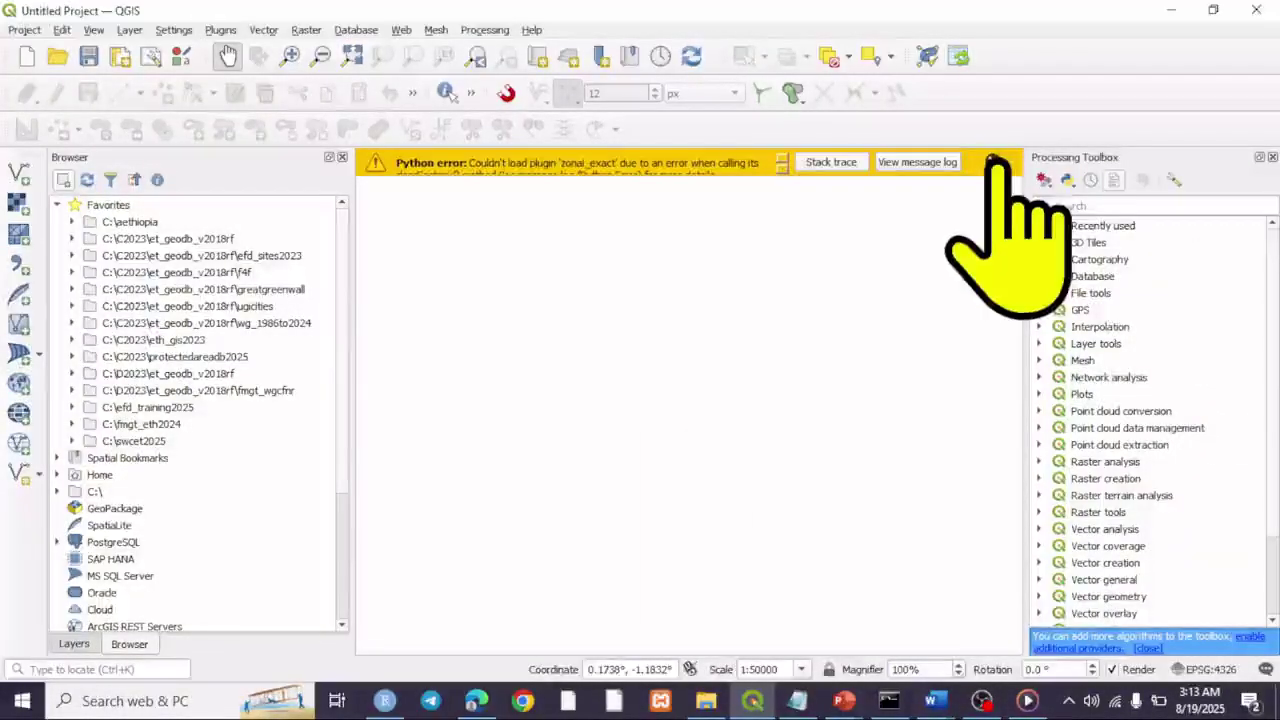
pyautogui.click(994, 161)
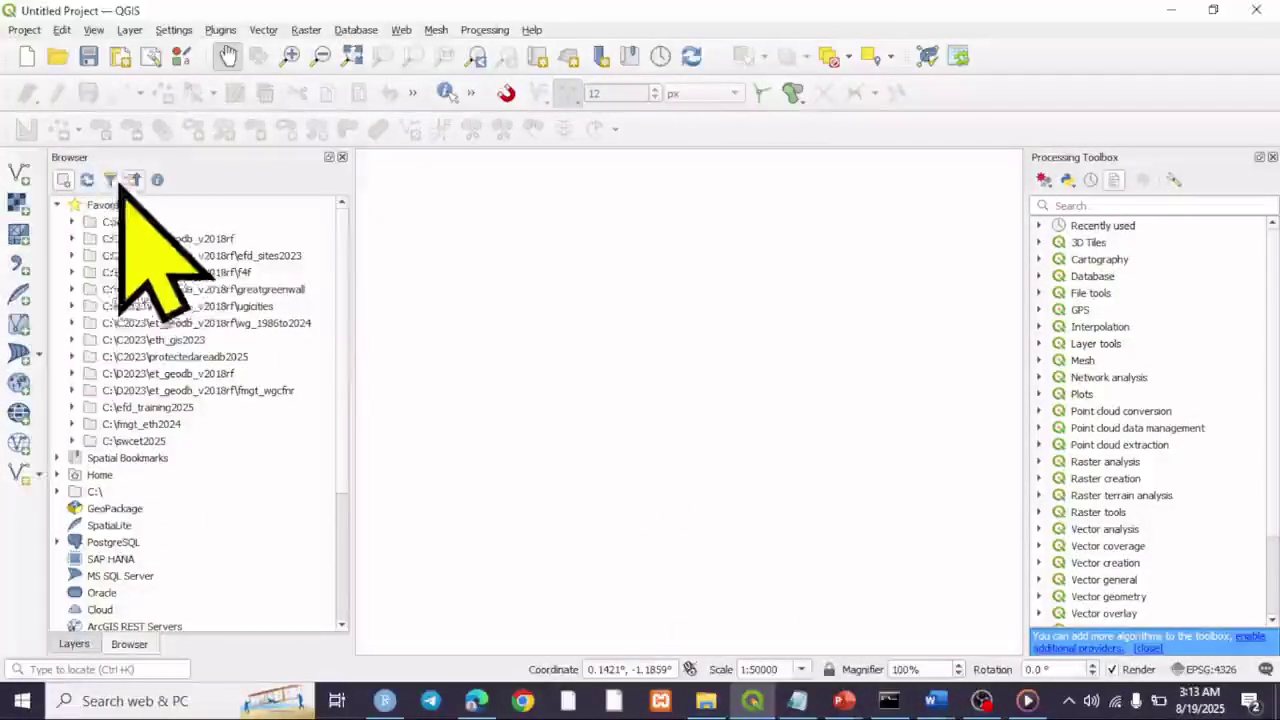
pyautogui.click(86, 643)
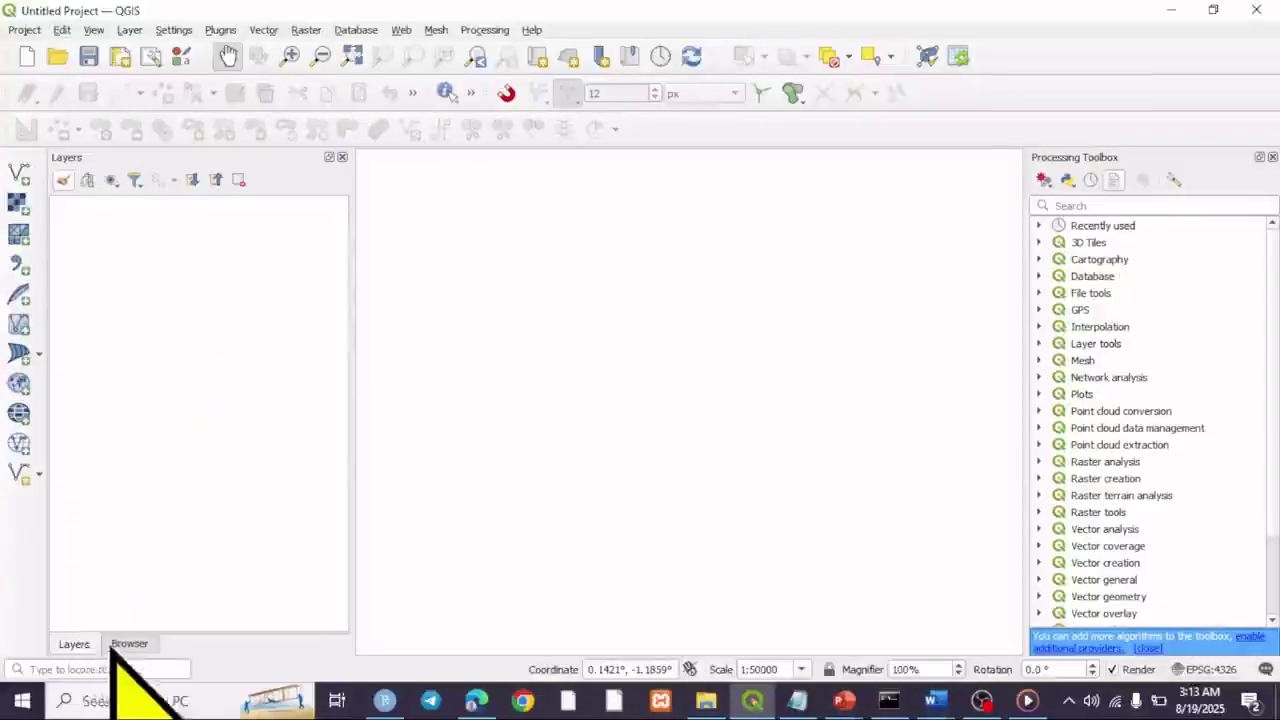
pyautogui.click(120, 645)
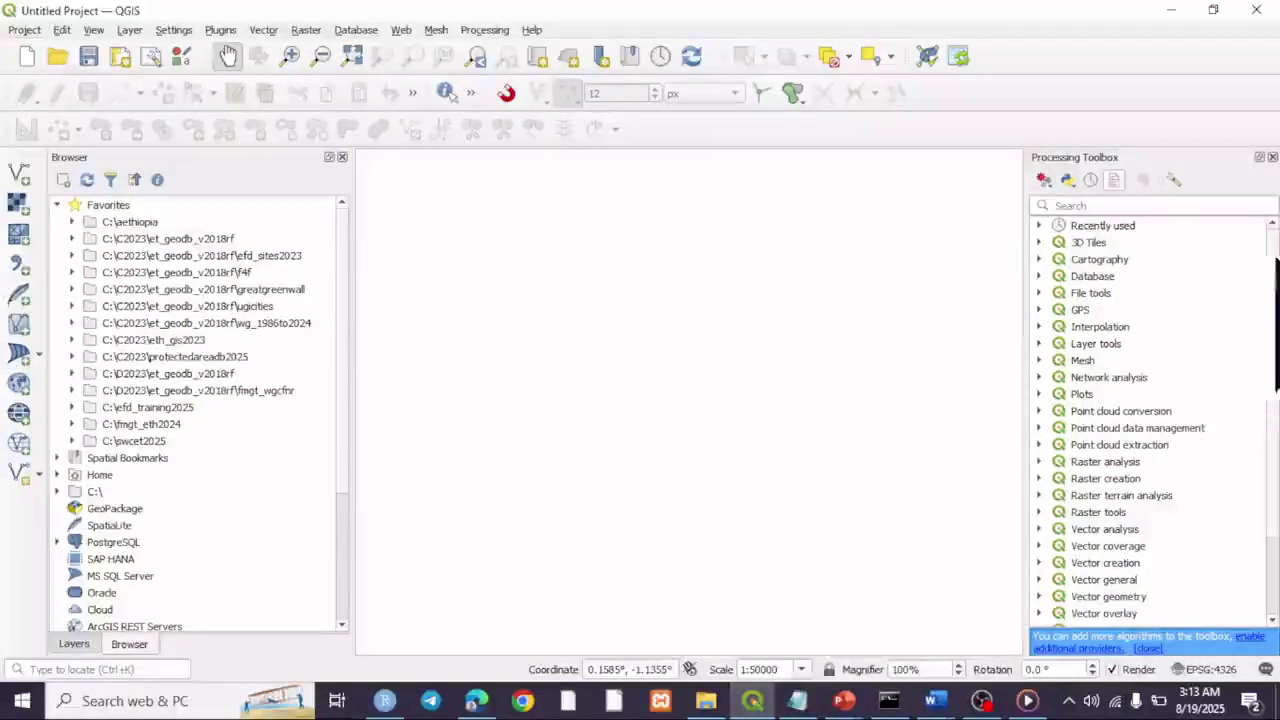
pyautogui.moveTo(1270, 170); pyautogui.dragTo(877, 237)
pyautogui.click(876, 231)
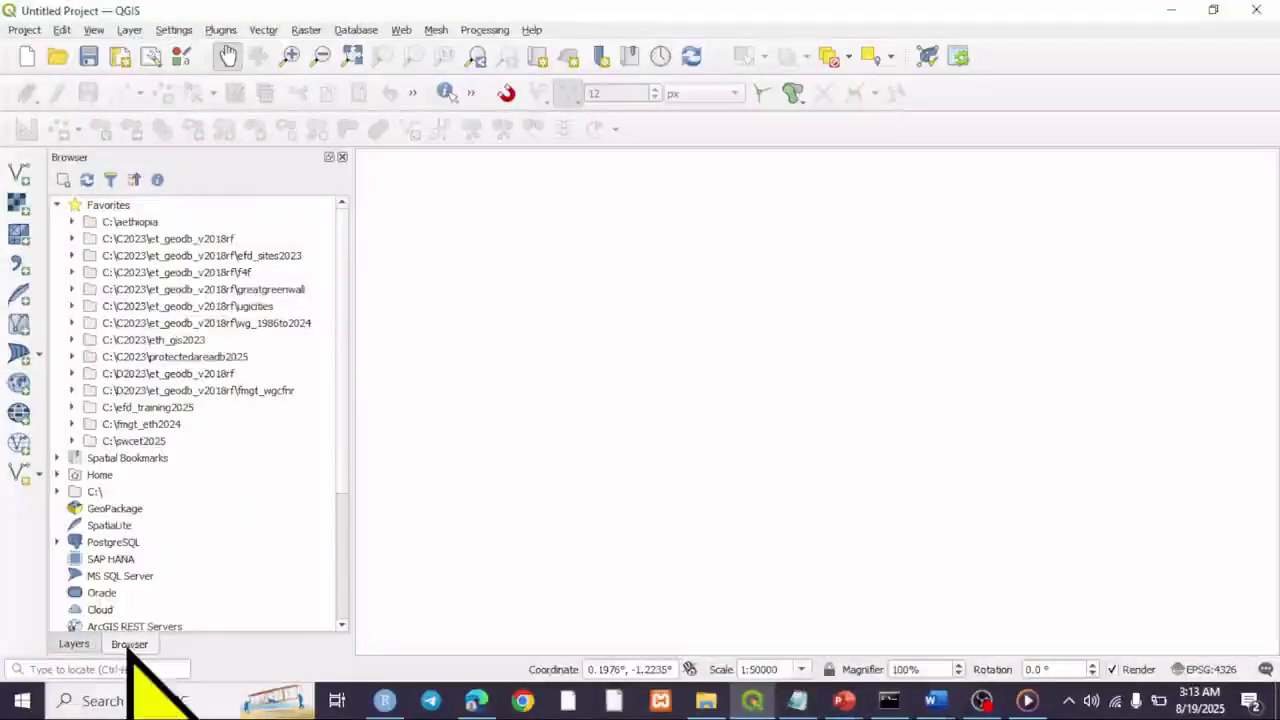
# Dock the Browser and Layers panels on the right side of the map, then return them to the tabbed left dock.
pyautogui.moveTo(128, 645); pyautogui.dragTo(1224, 315)
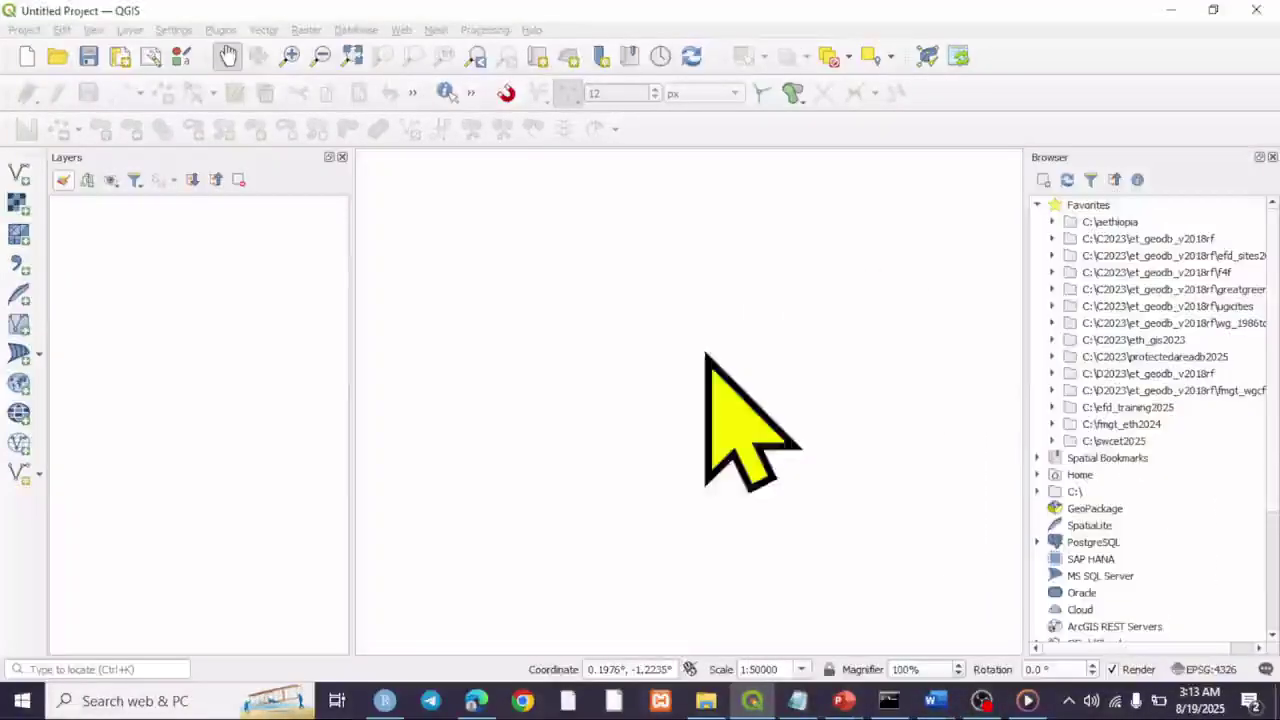
pyautogui.moveTo(74, 162); pyautogui.dragTo(1068, 297)
pyautogui.moveTo(1054, 163); pyautogui.dragTo(91, 294)
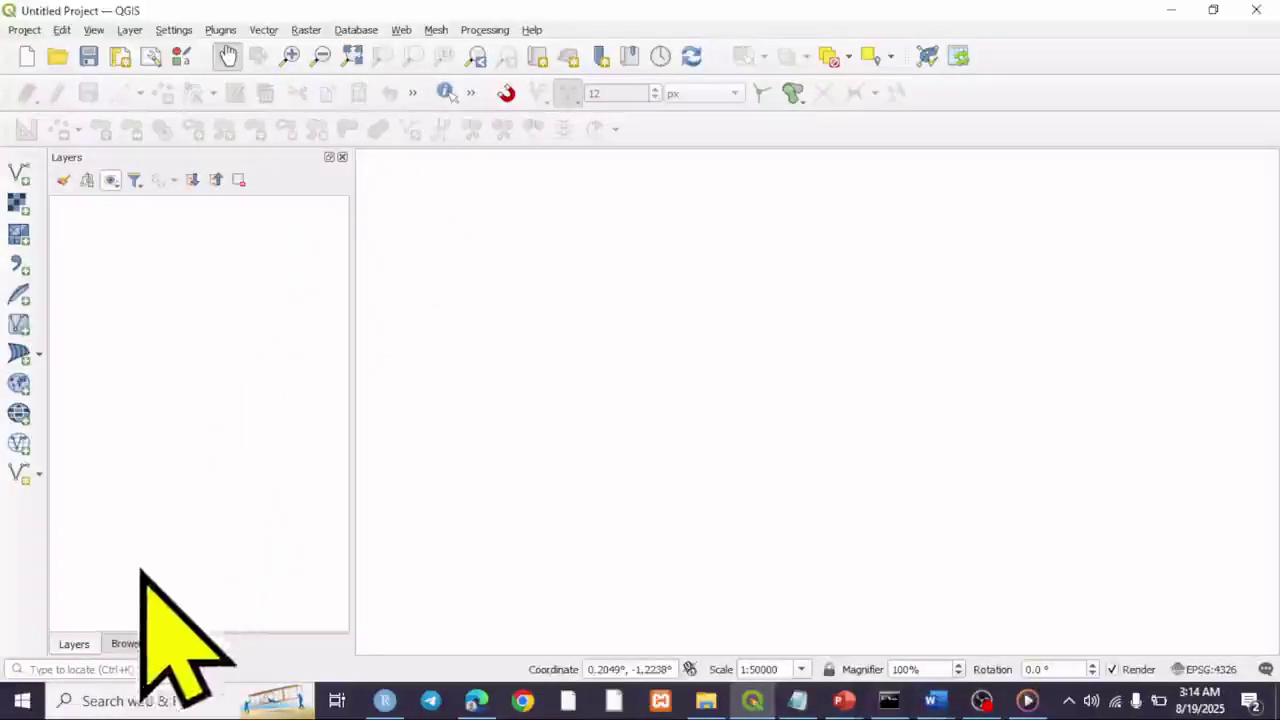
# Bring the Browser panel to the front with Favorites collapsed, and view the list of available panels.
pyautogui.click(129, 644)
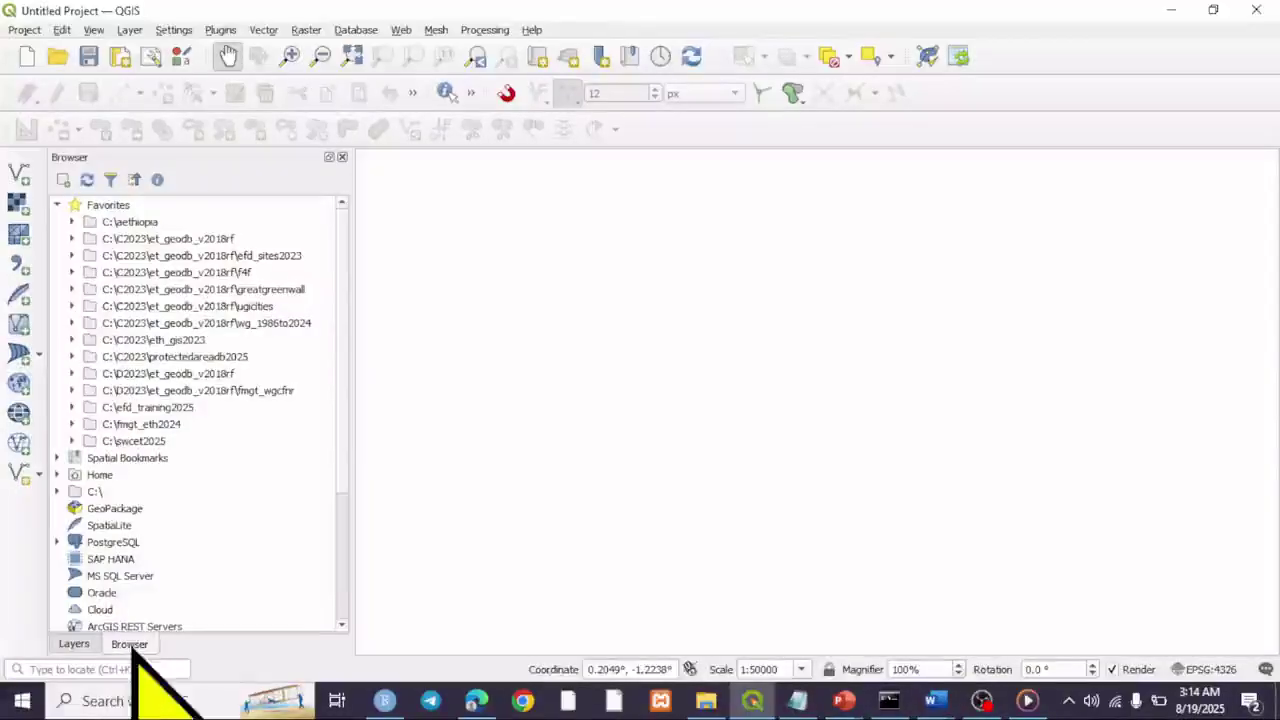
pyautogui.click(58, 204)
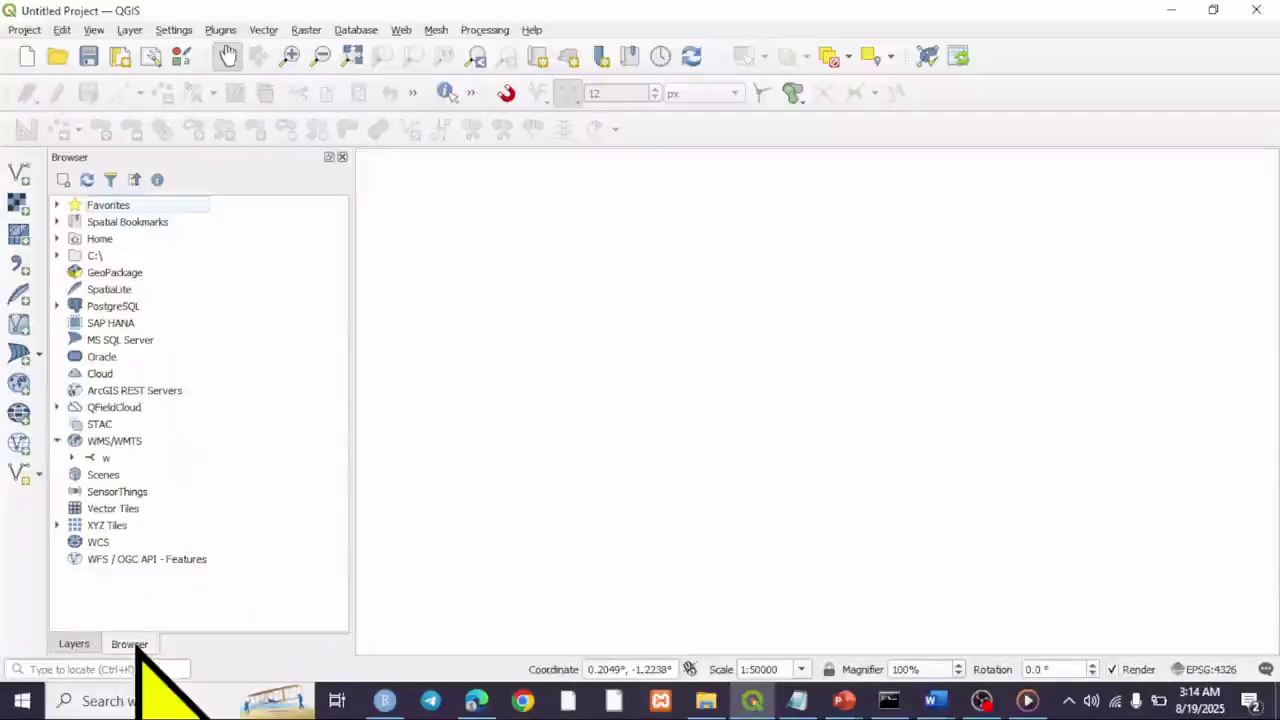
pyautogui.click(94, 29)
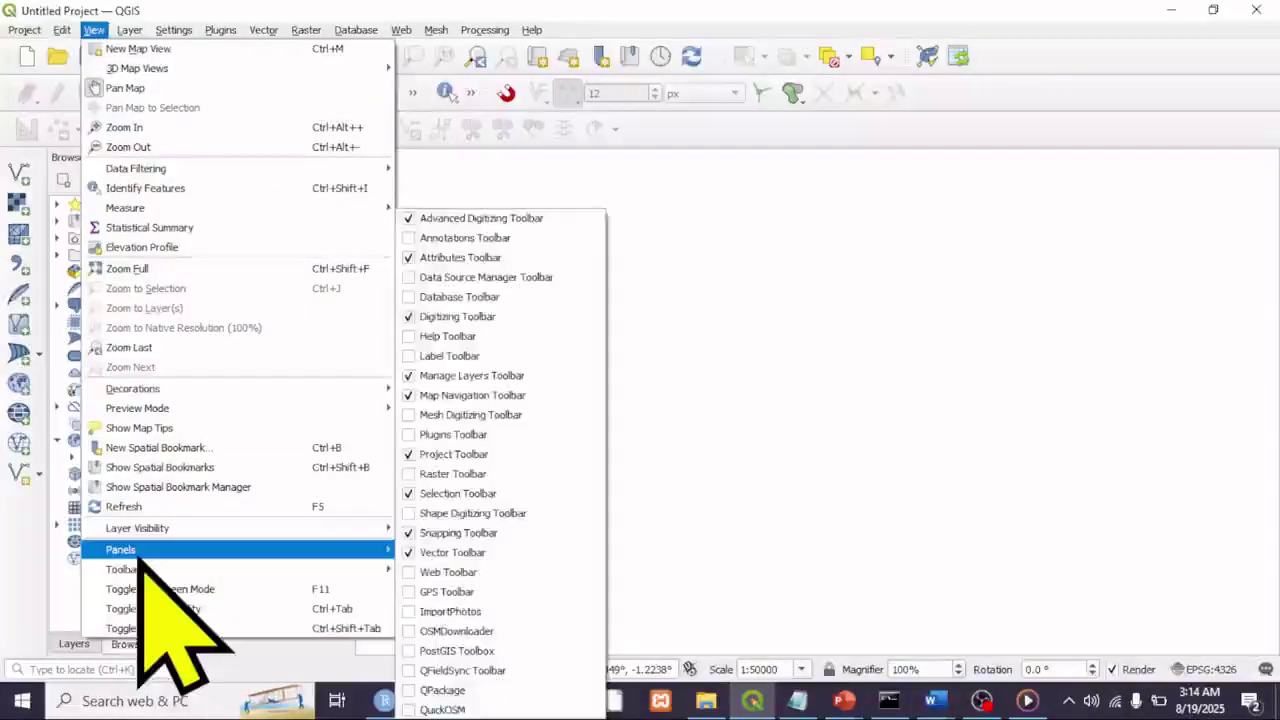
pyautogui.moveTo(150, 549)
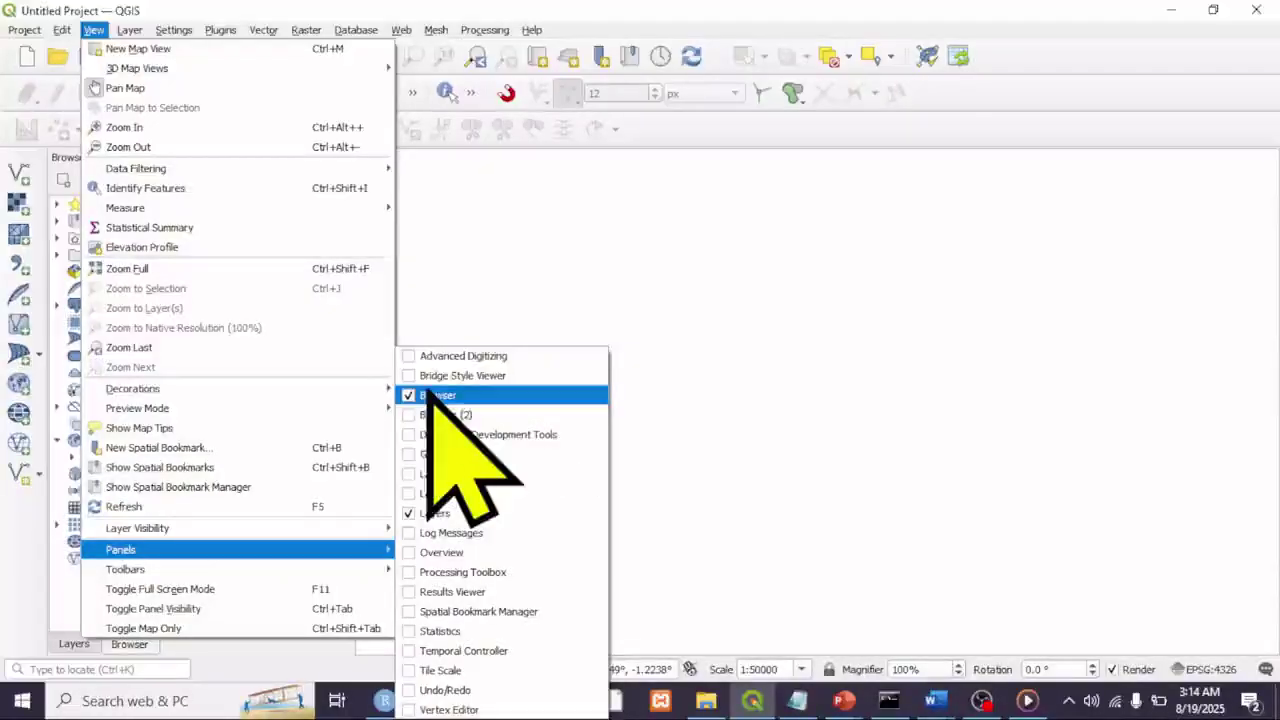
pyautogui.click(718, 147)
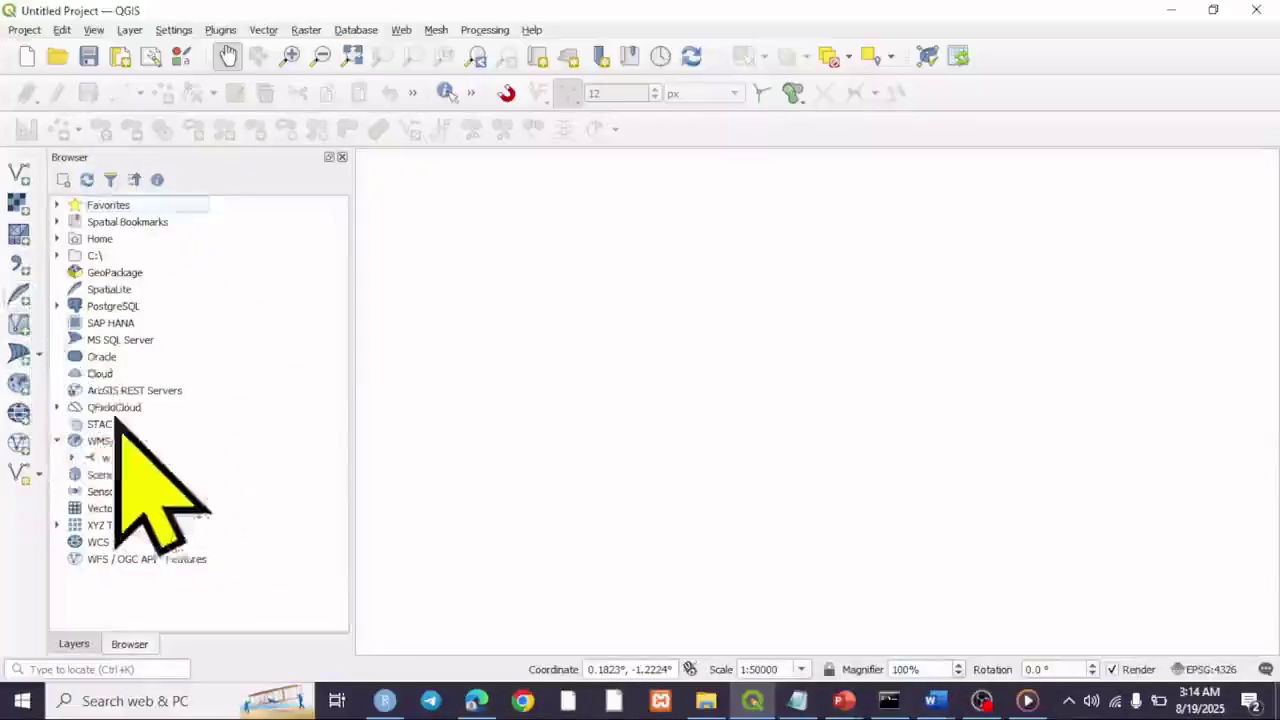
# Expand the C:\ drive in the Browser panel to list its folders.
pyautogui.click(90, 256)
pyautogui.click(105, 272)
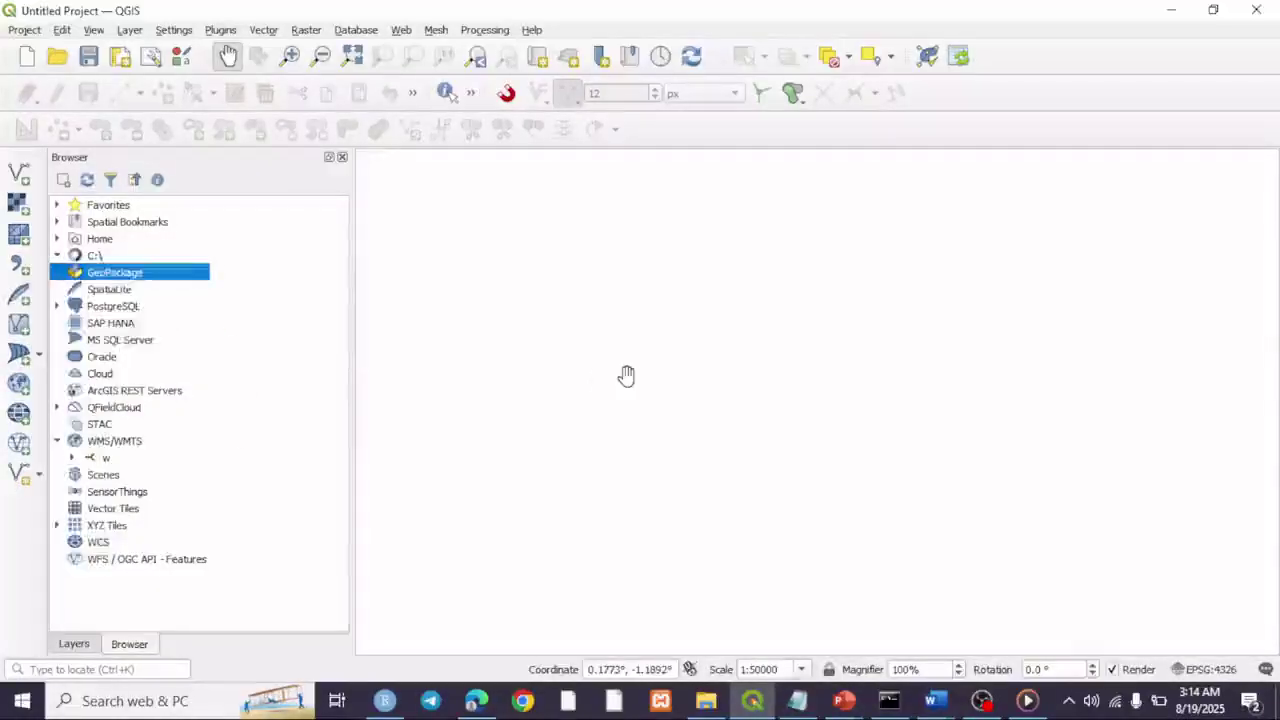
pyautogui.moveTo(366, 385); pyautogui.dragTo(143, 383)
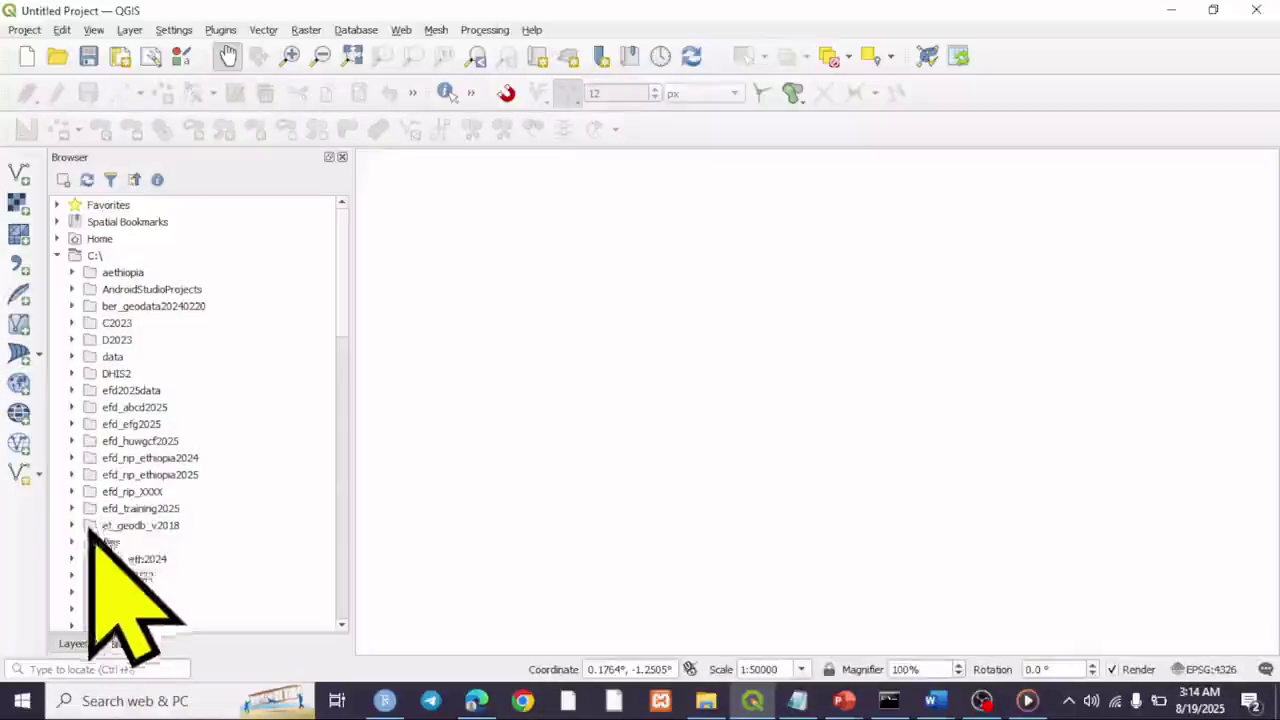
pyautogui.click(56, 255)
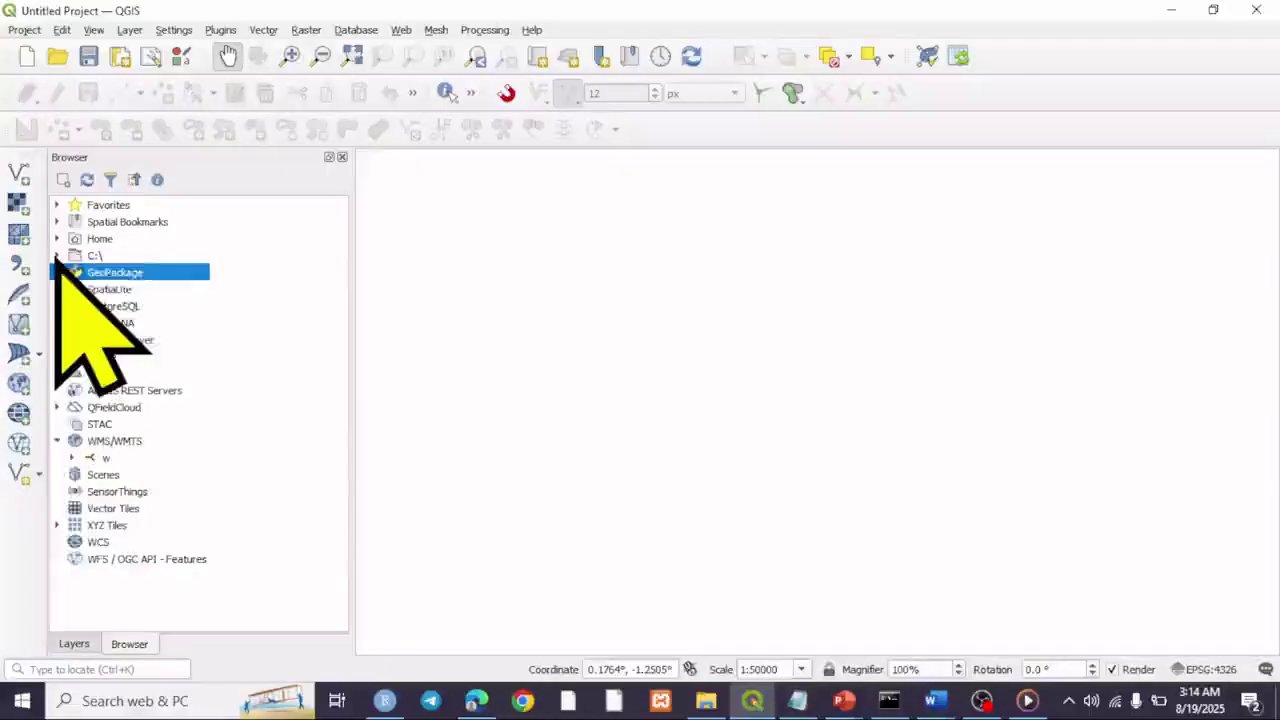
pyautogui.click(56, 256)
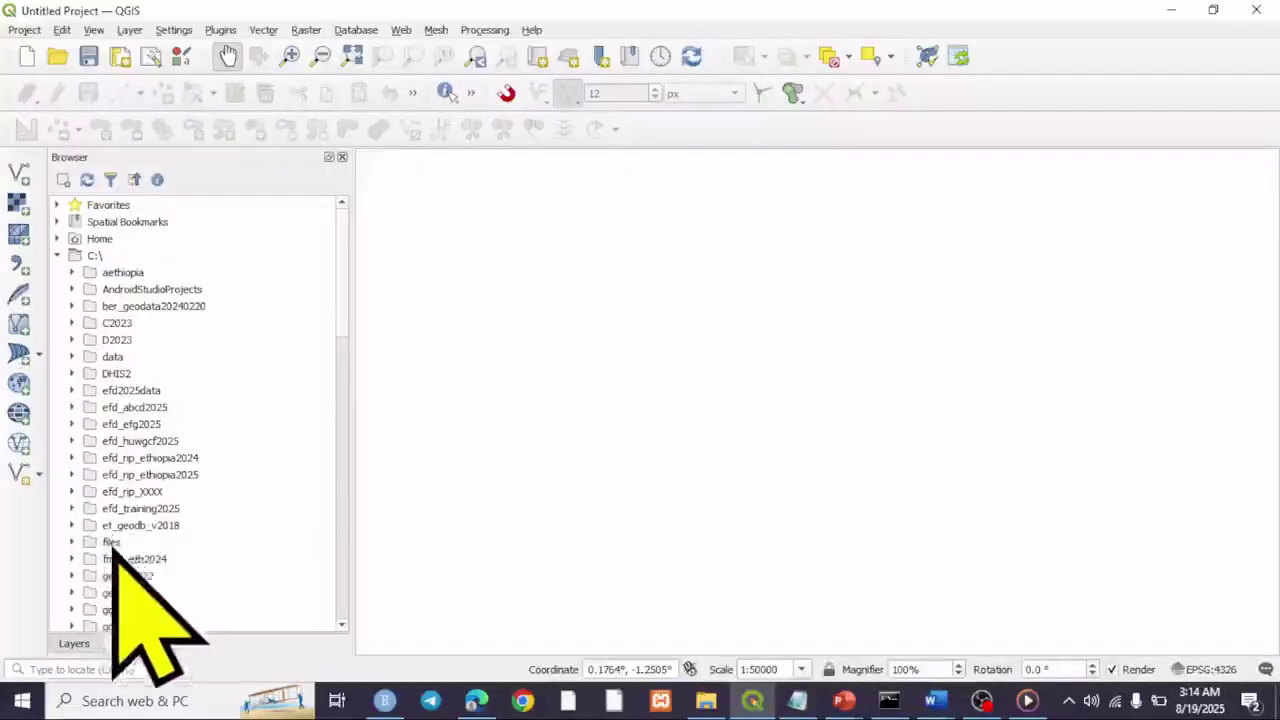
# Expand the efd_rip_XXXX folder on the C:\ drive and select it.
pyautogui.click(118, 491)
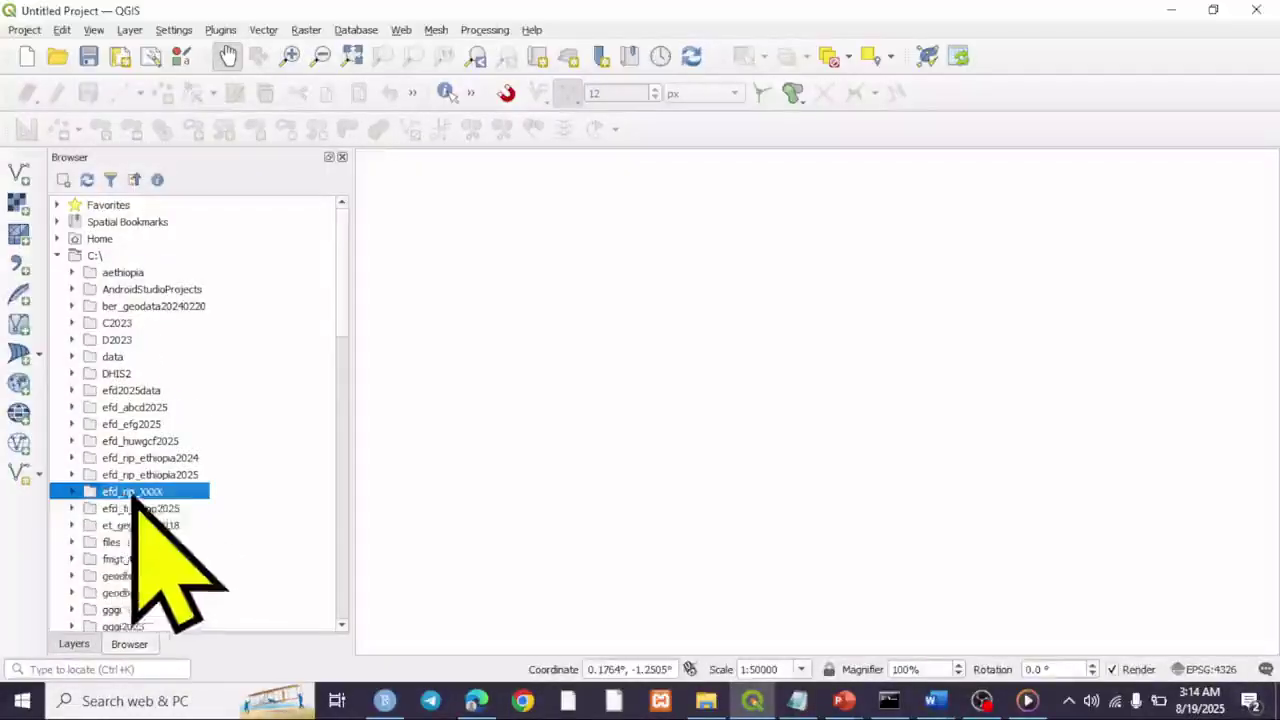
pyautogui.click(502, 516)
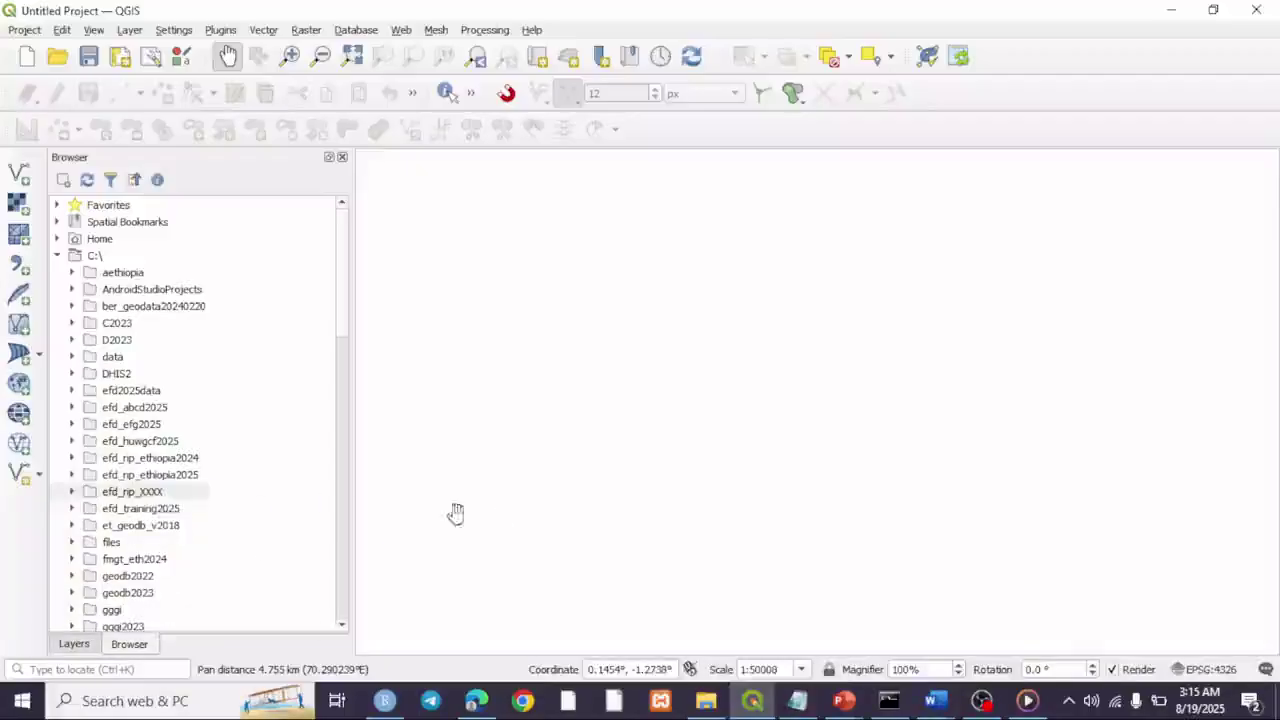
pyautogui.click(140, 491)
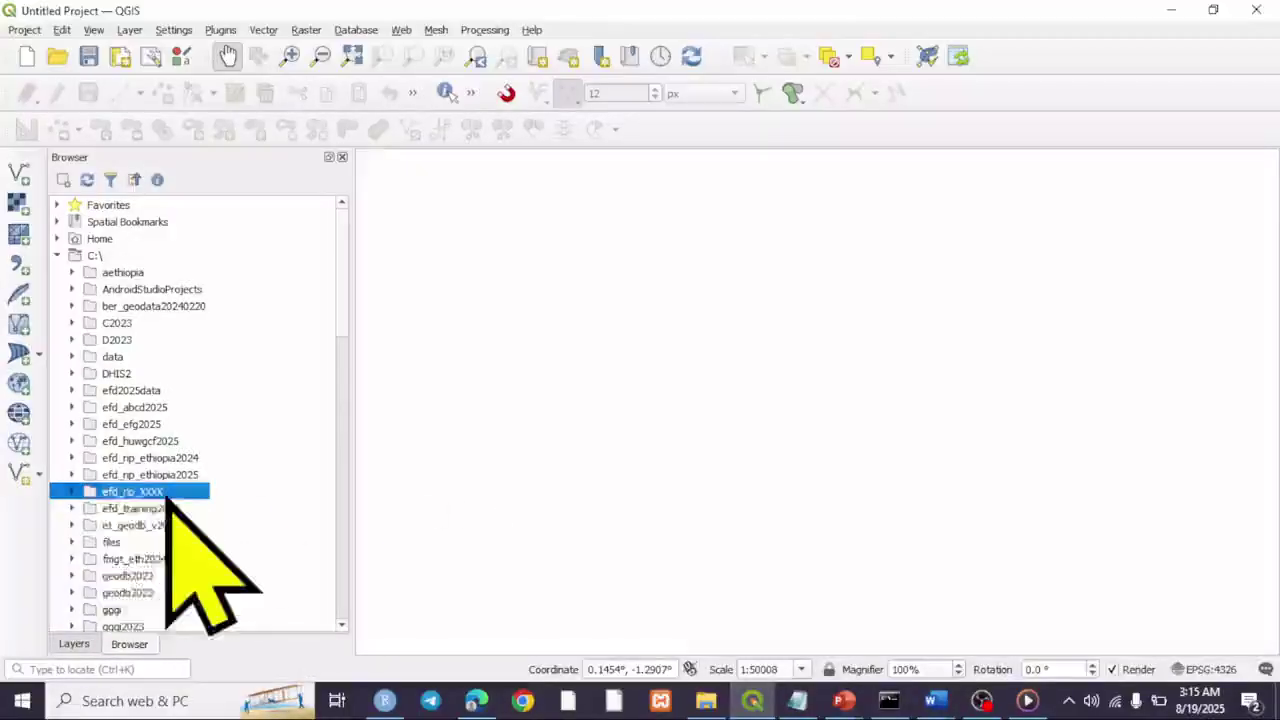
pyautogui.click(488, 500)
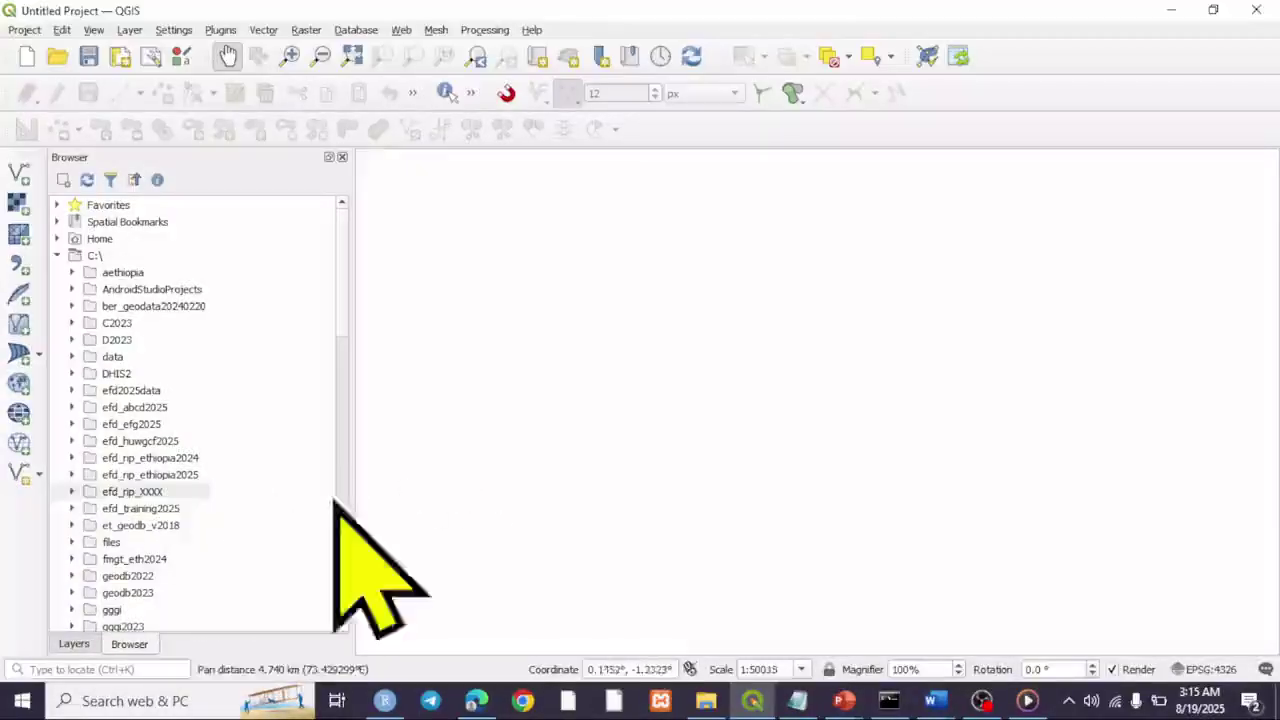
pyautogui.click(72, 491)
pyautogui.scroll(-3, 143, 500)
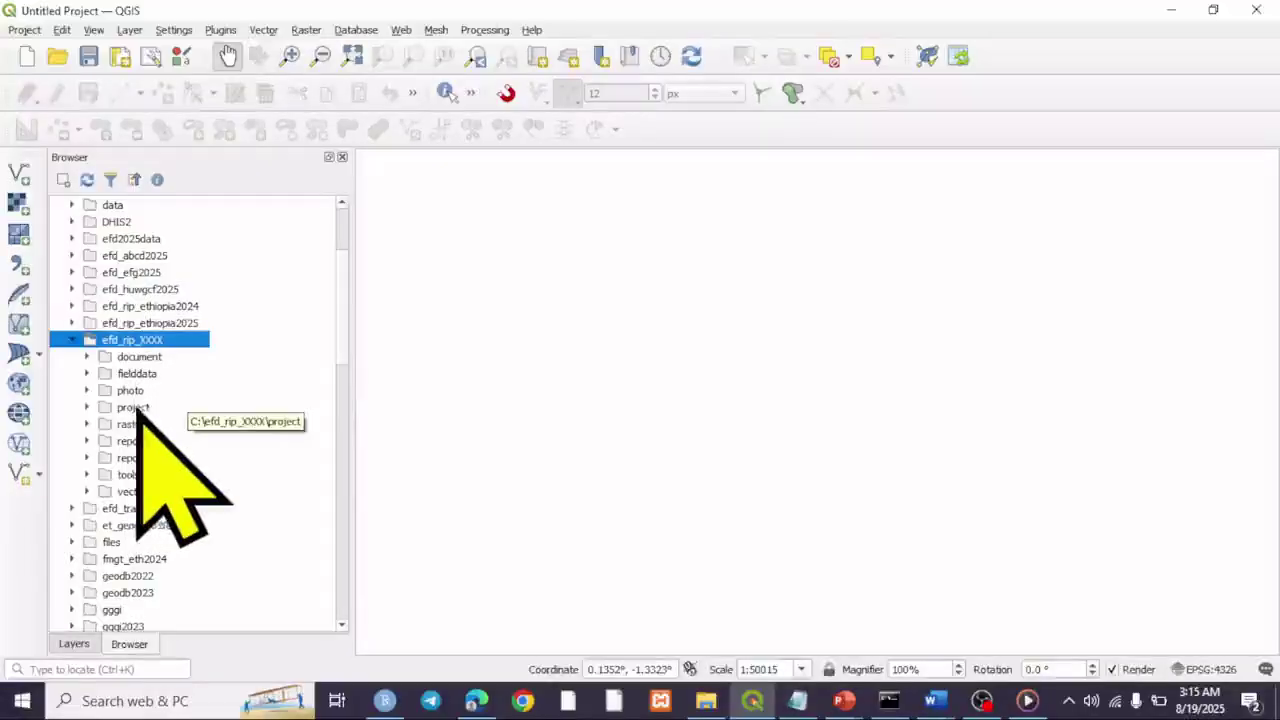
pyautogui.click(137, 408)
pyautogui.click(158, 340)
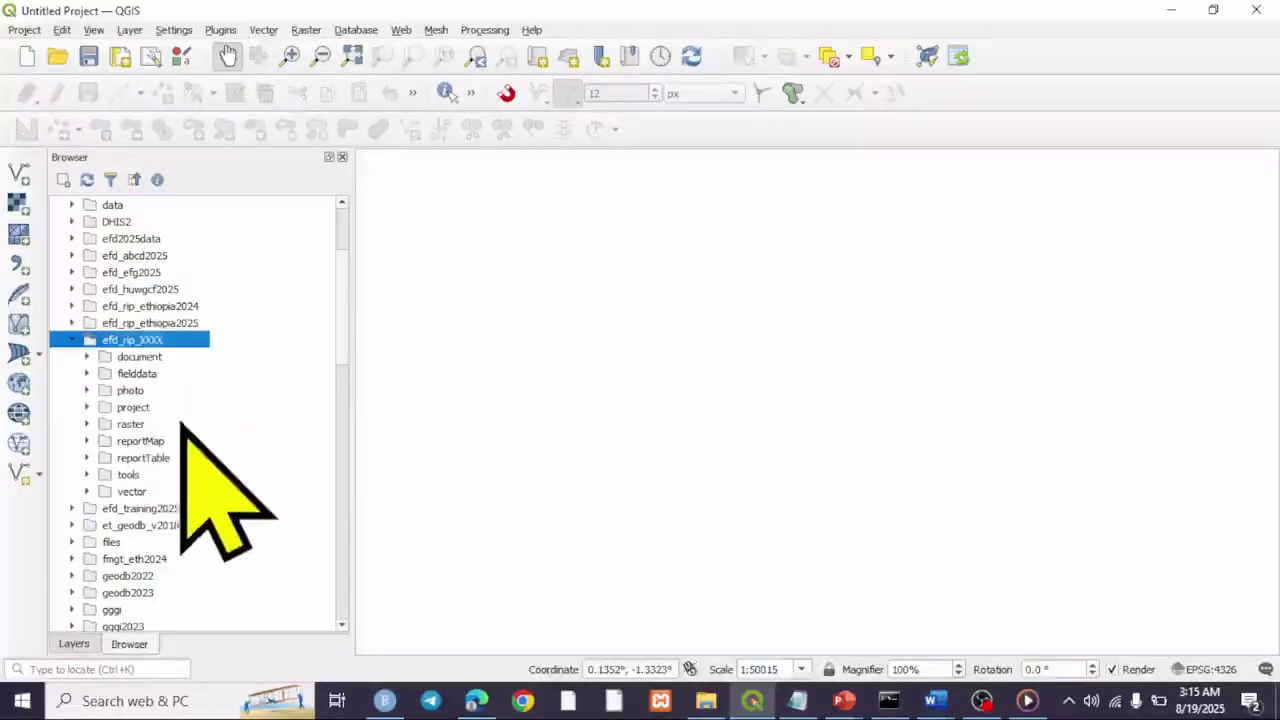
# Expand the project, vector and raster subfolders of efd_rip_XXXX and examine the project files, shapefiles and rasters they hold.
pyautogui.click(87, 408)
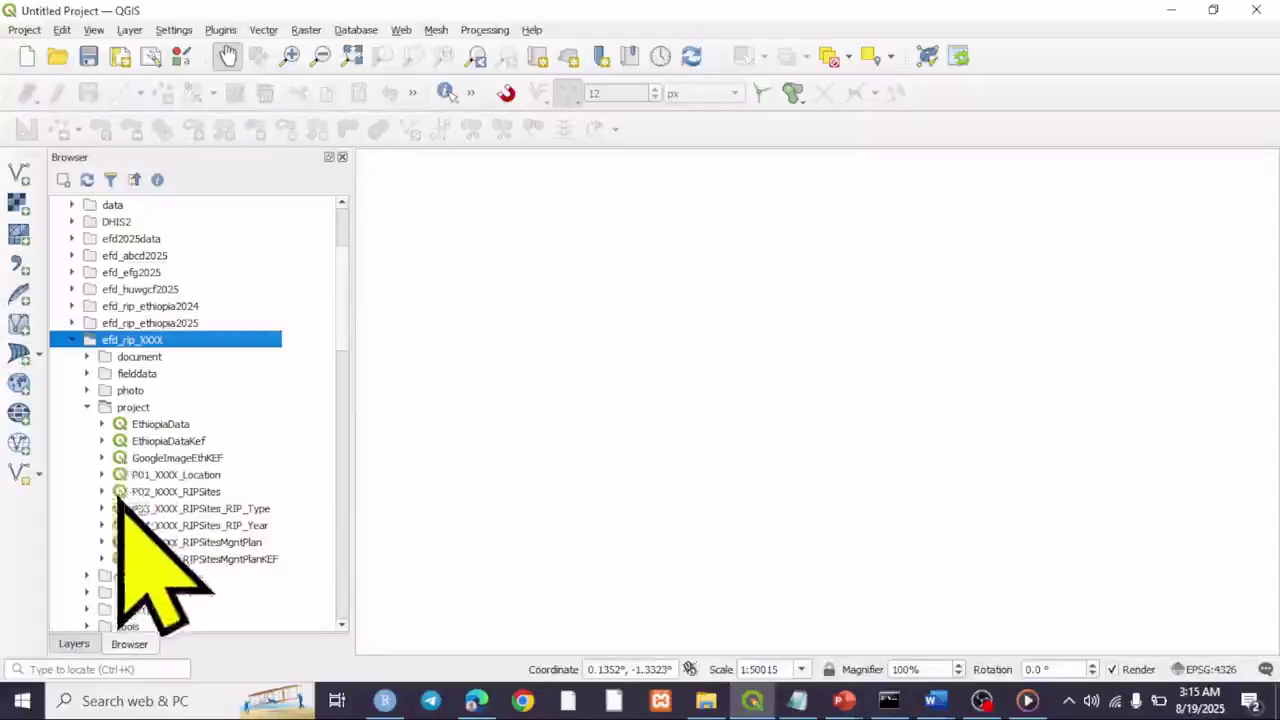
pyautogui.click(87, 408)
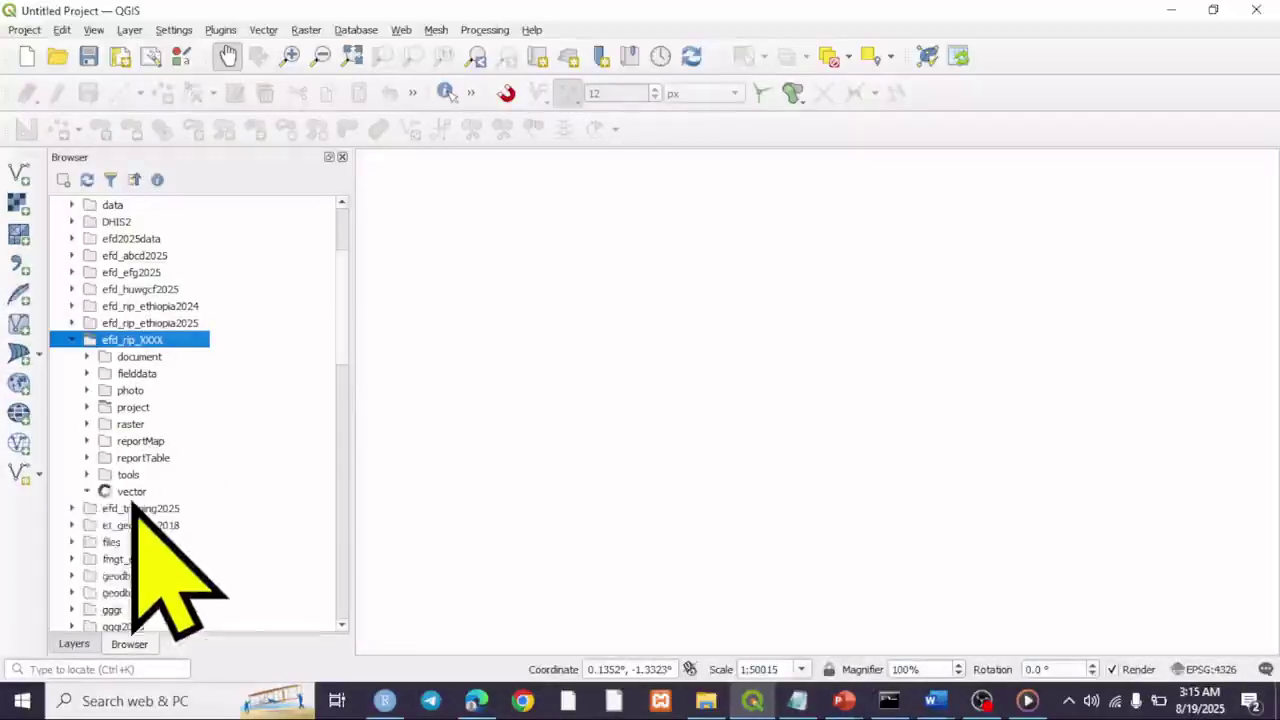
pyautogui.scroll(-1, 145, 525)
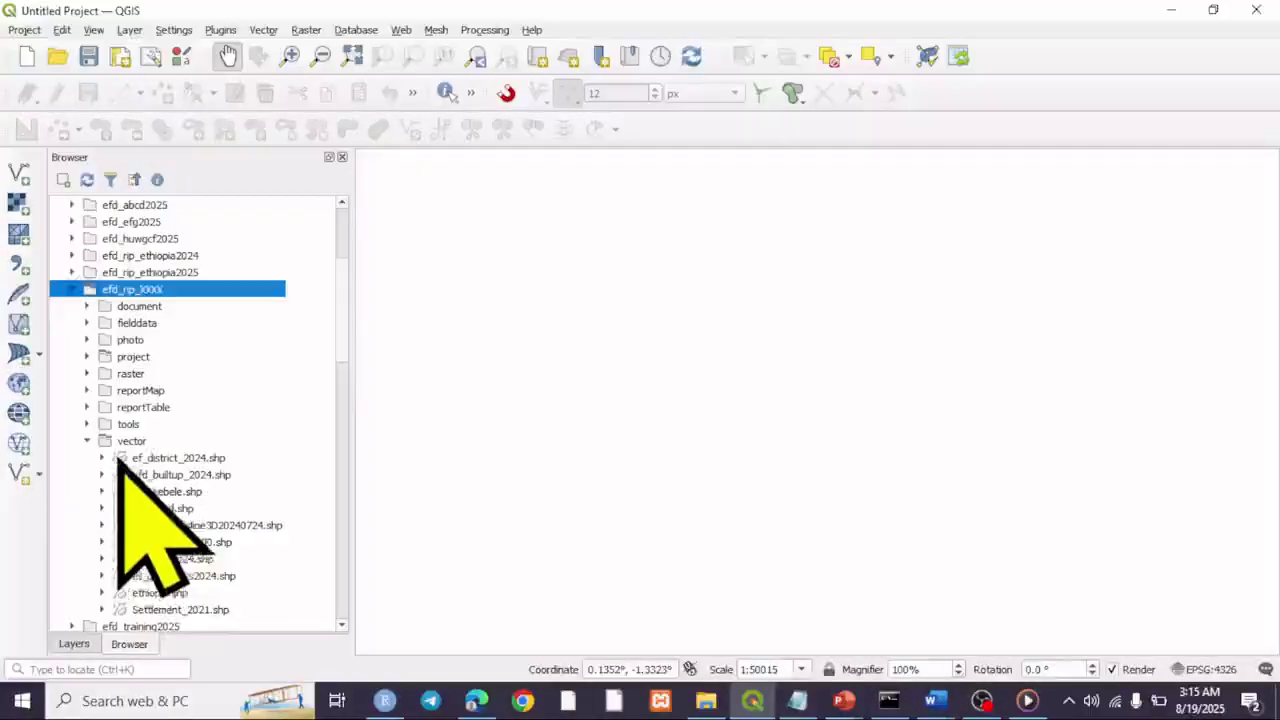
pyautogui.scroll(-2, 119, 456)
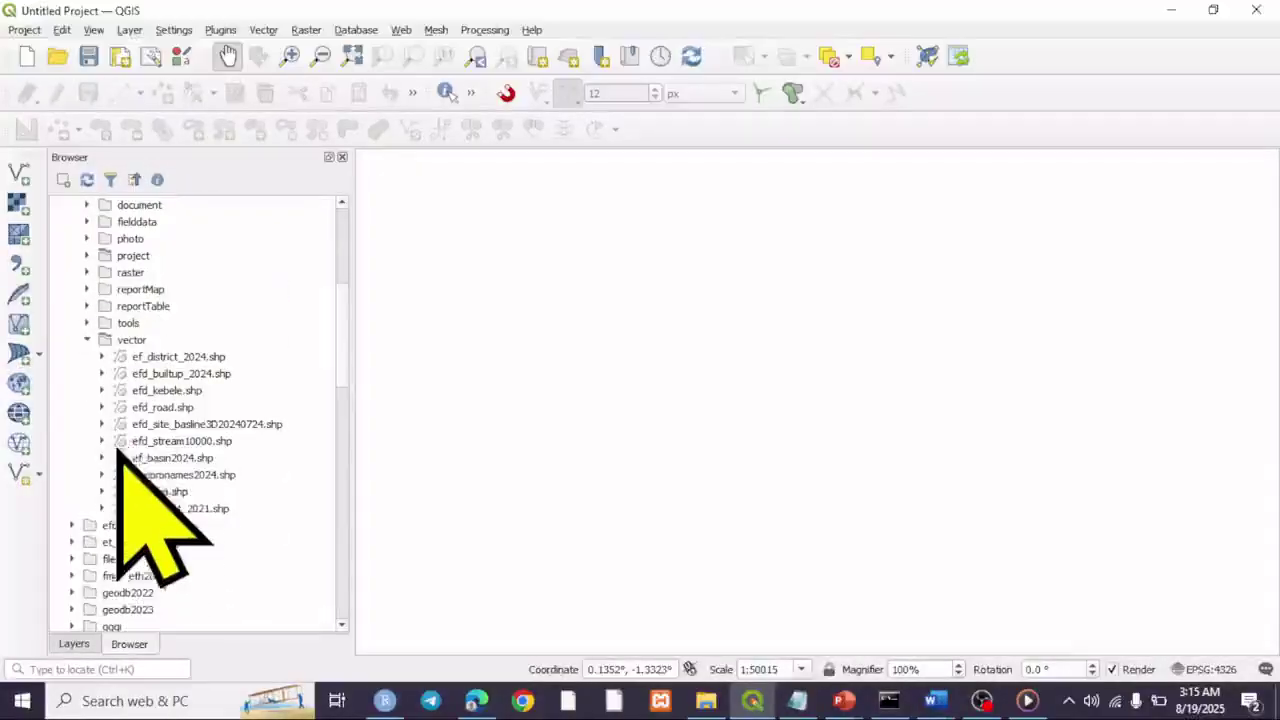
pyautogui.scroll(3, 125, 487)
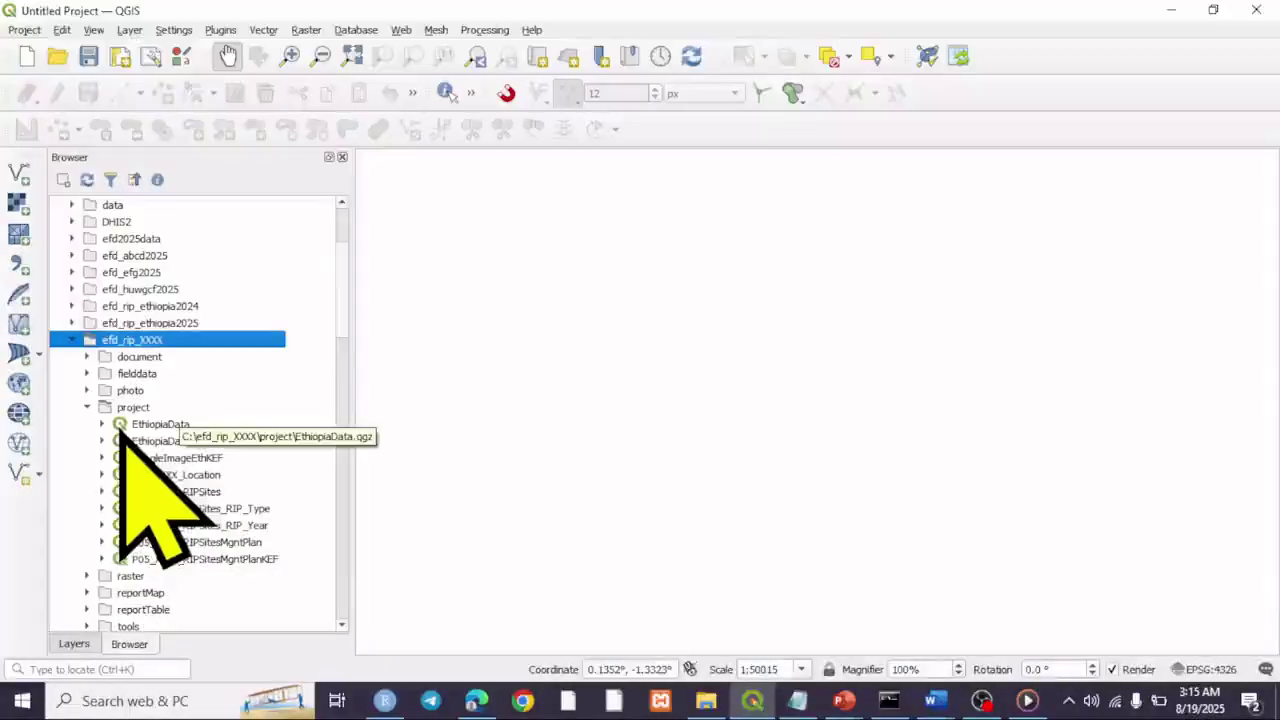
pyautogui.scroll(-4, 120, 460)
pyautogui.click(130, 441)
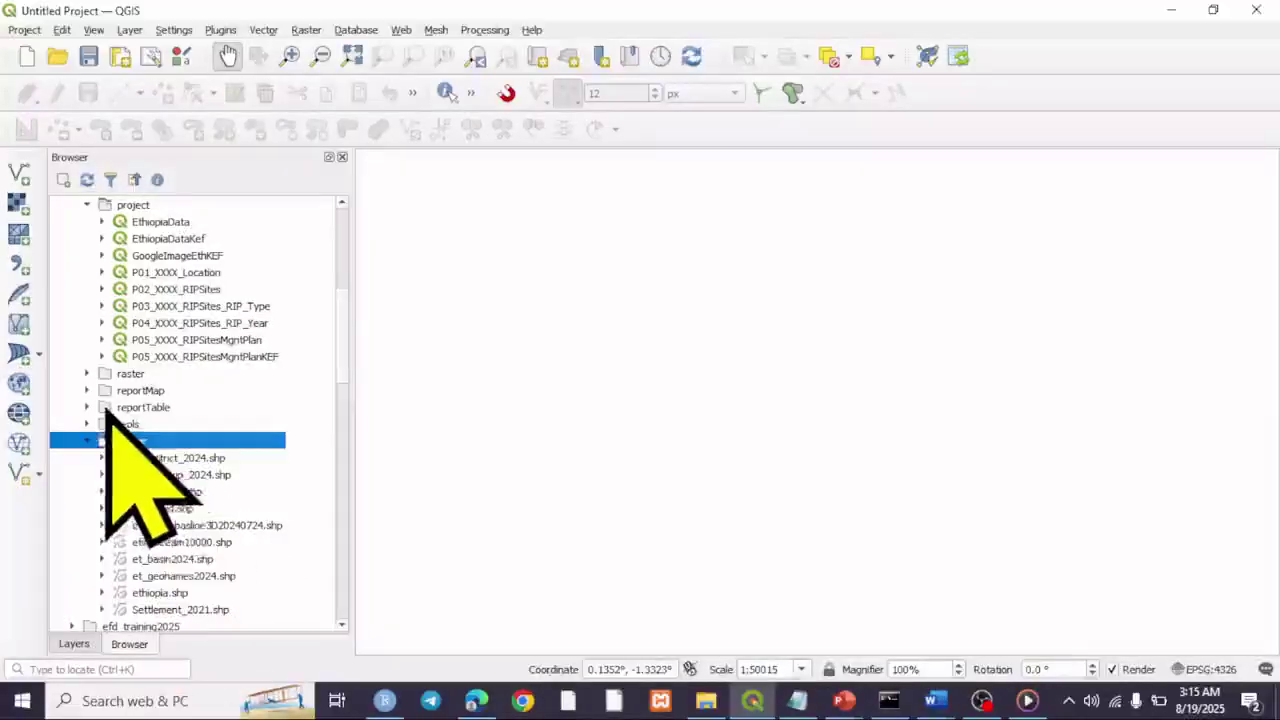
pyautogui.click(88, 373)
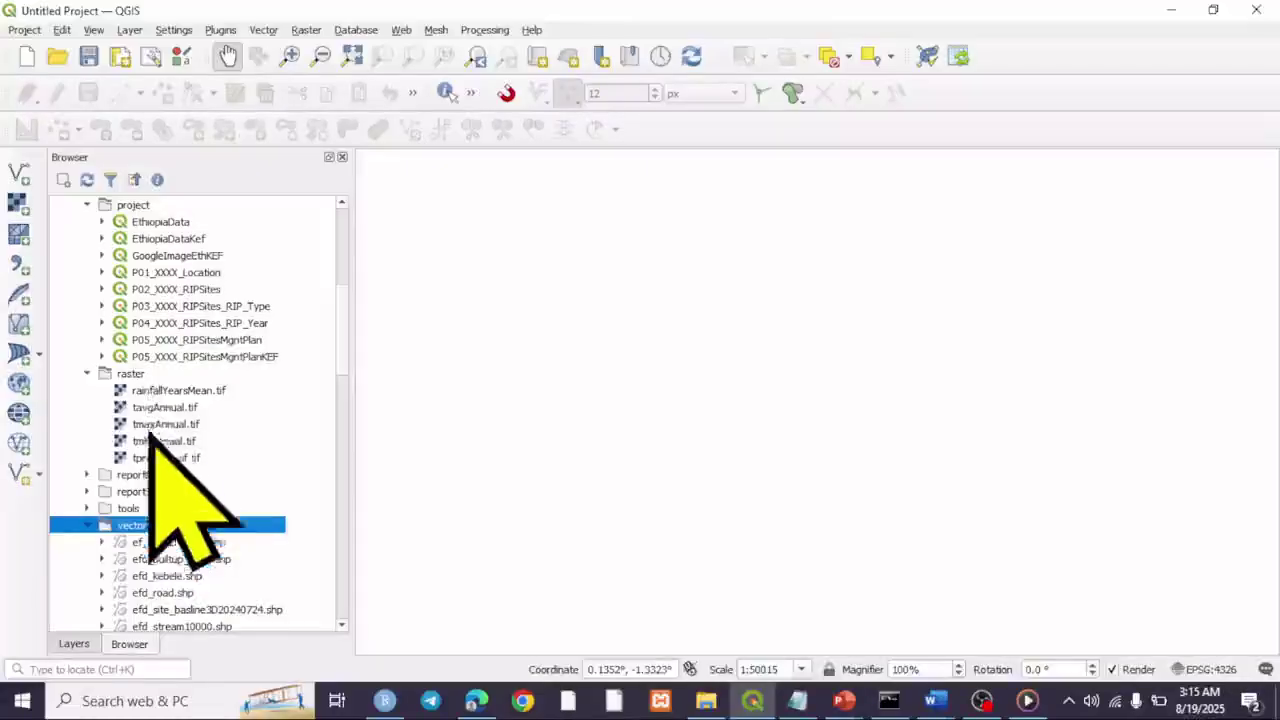
pyautogui.scroll(1, 162, 436)
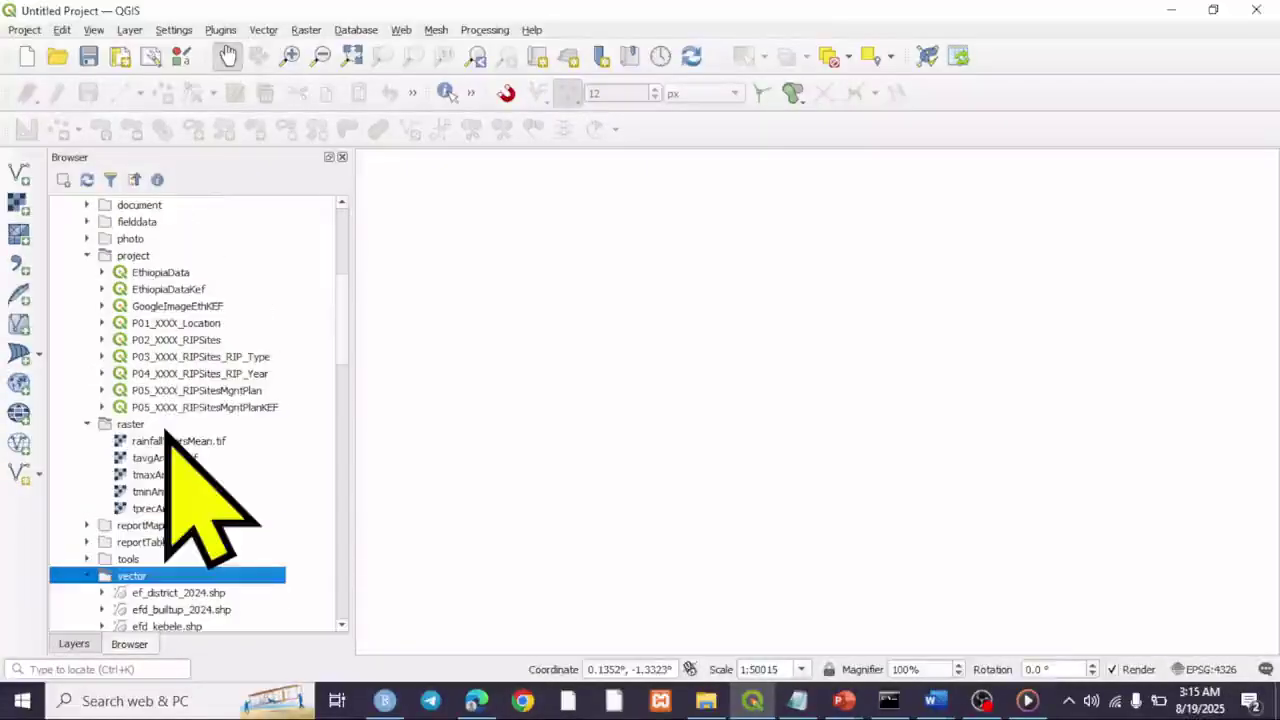
pyautogui.scroll(1, 190, 455)
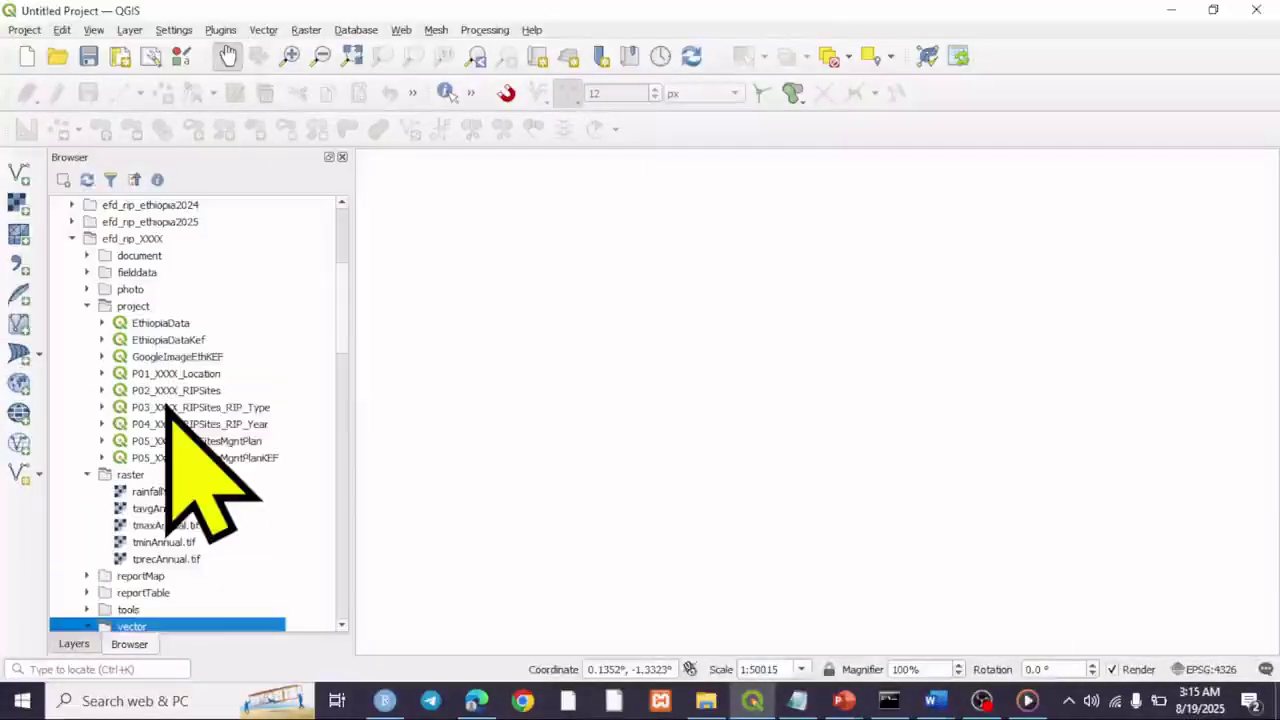
# Collapse the project, raster and vector subfolders and select the parent efd_rip_XXXX folder.
pyautogui.click(88, 306)
pyautogui.click(87, 323)
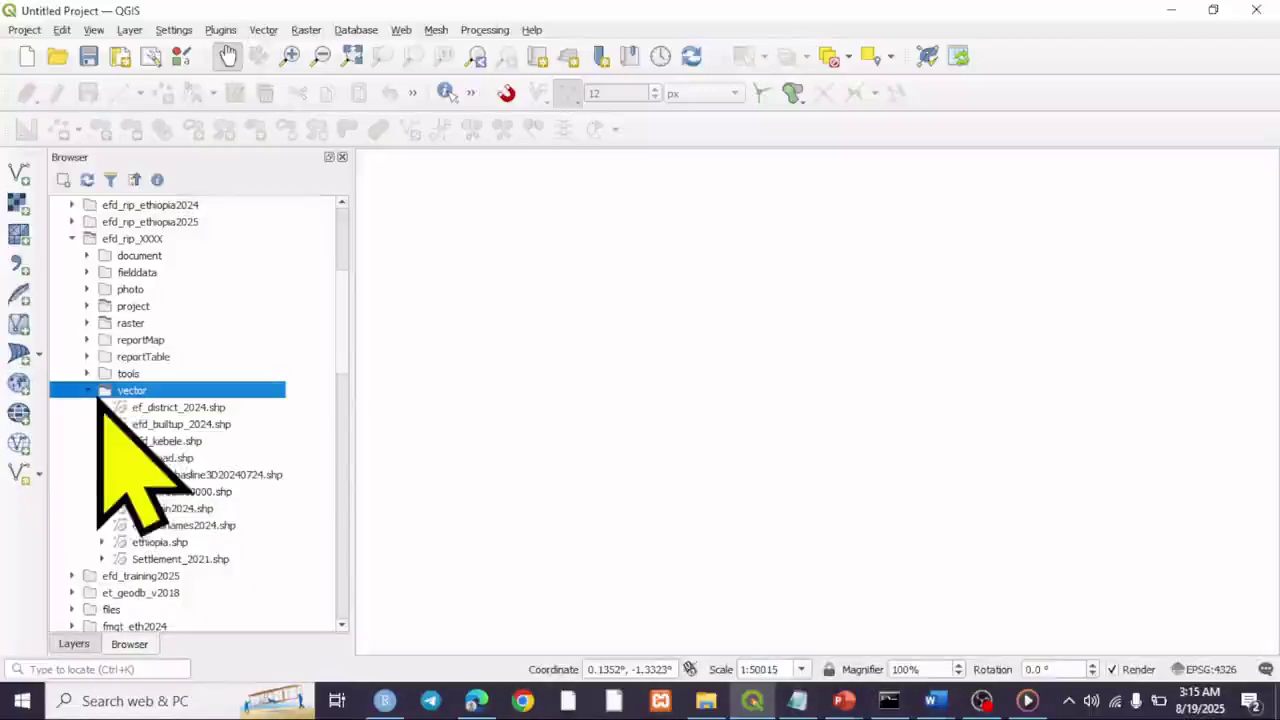
pyautogui.click(87, 390)
pyautogui.click(132, 240)
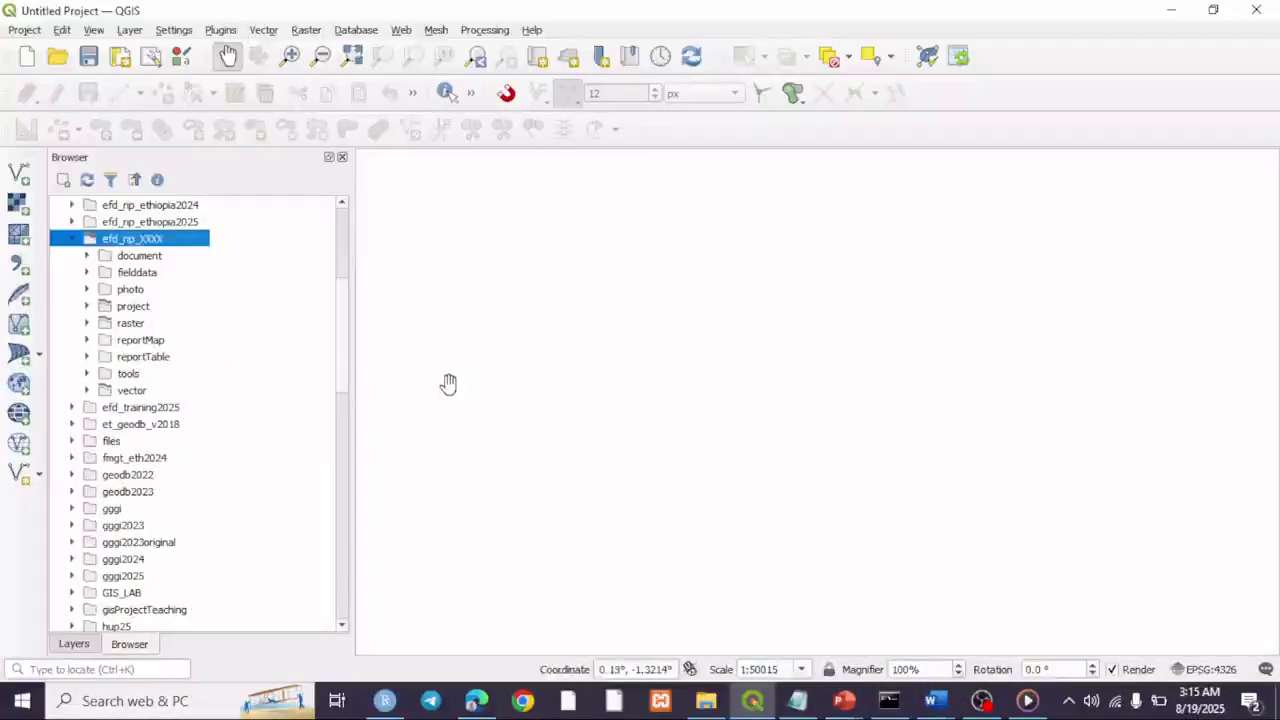
# Expand the project subfolder of efd_rip_XXXX and select the EthiopiaData project.
pyautogui.click(87, 306)
pyautogui.click(184, 324)
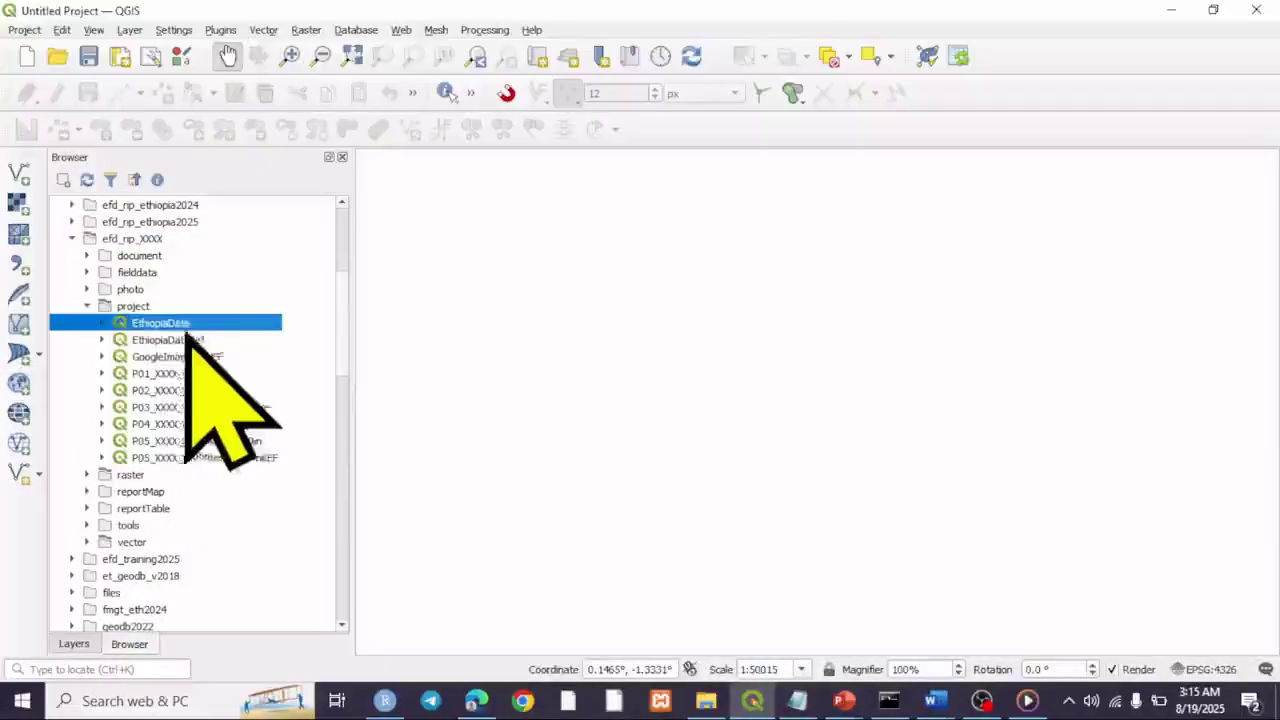
# Open the EthiopiaData project and go through its et_basin2024, ethiopia and tprecAnnual layers in the layer list.
pyautogui.doubleClick(153, 323)
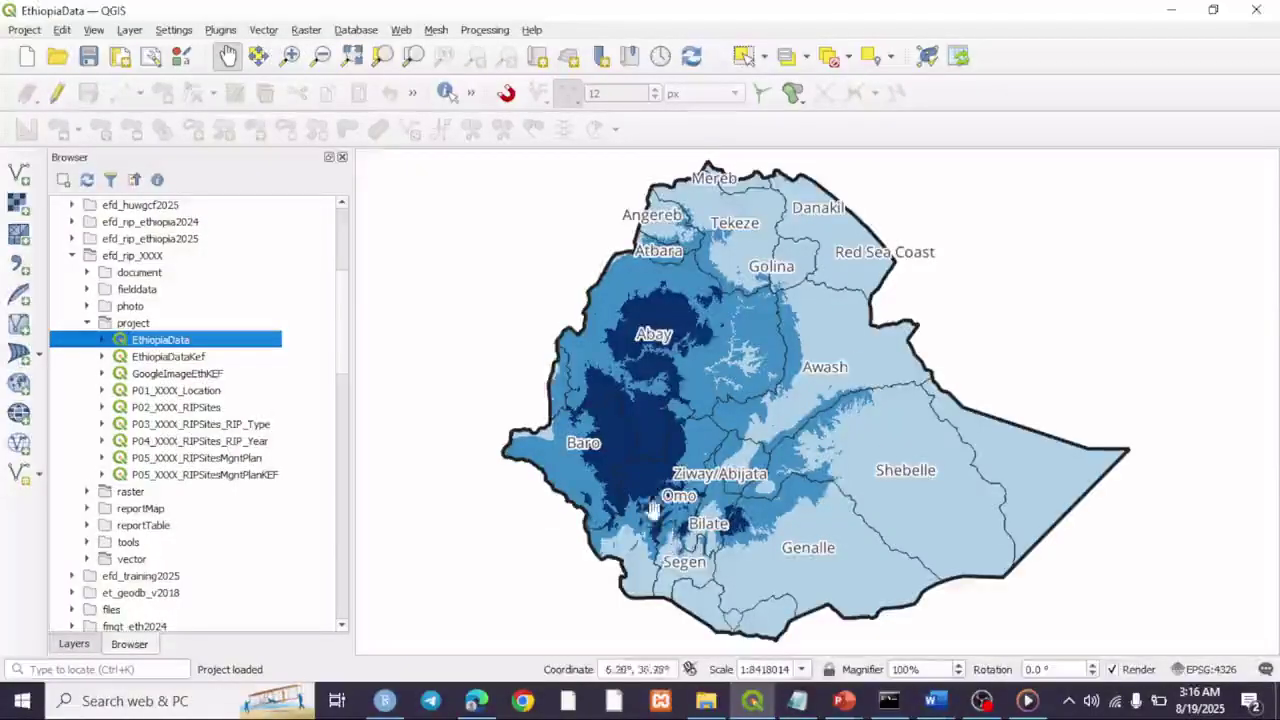
pyautogui.click(73, 643)
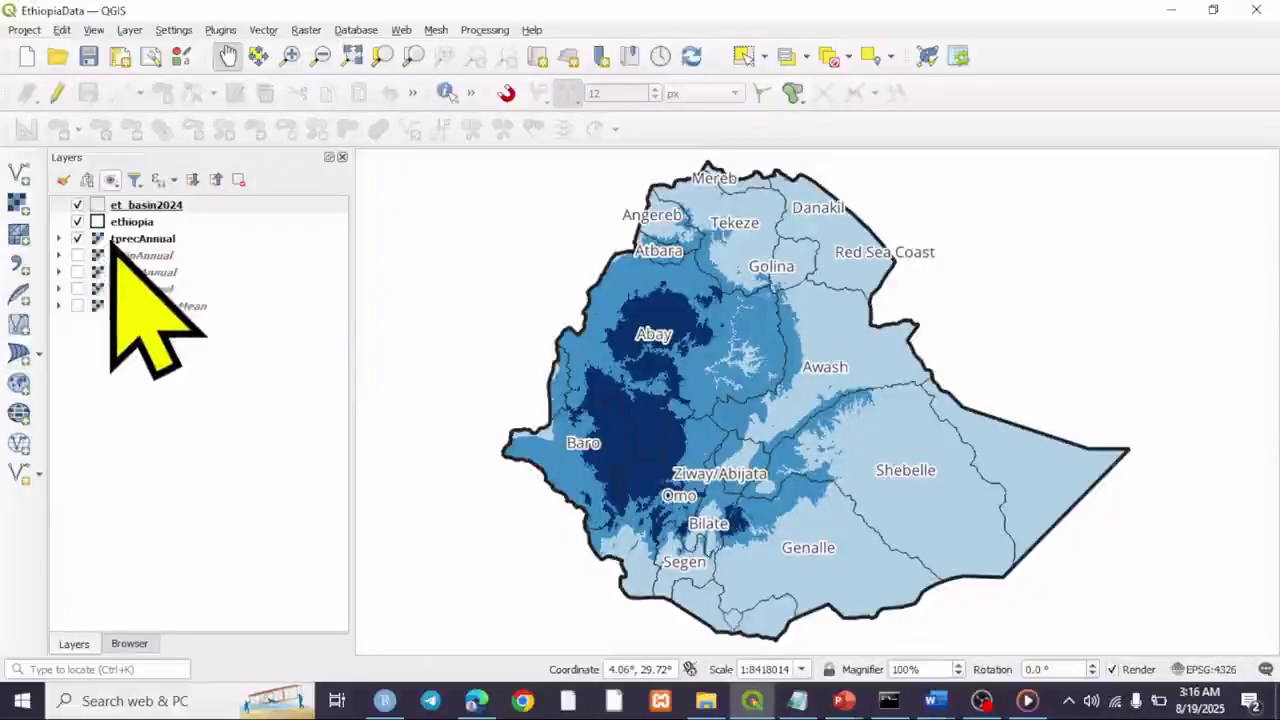
pyautogui.click(125, 207)
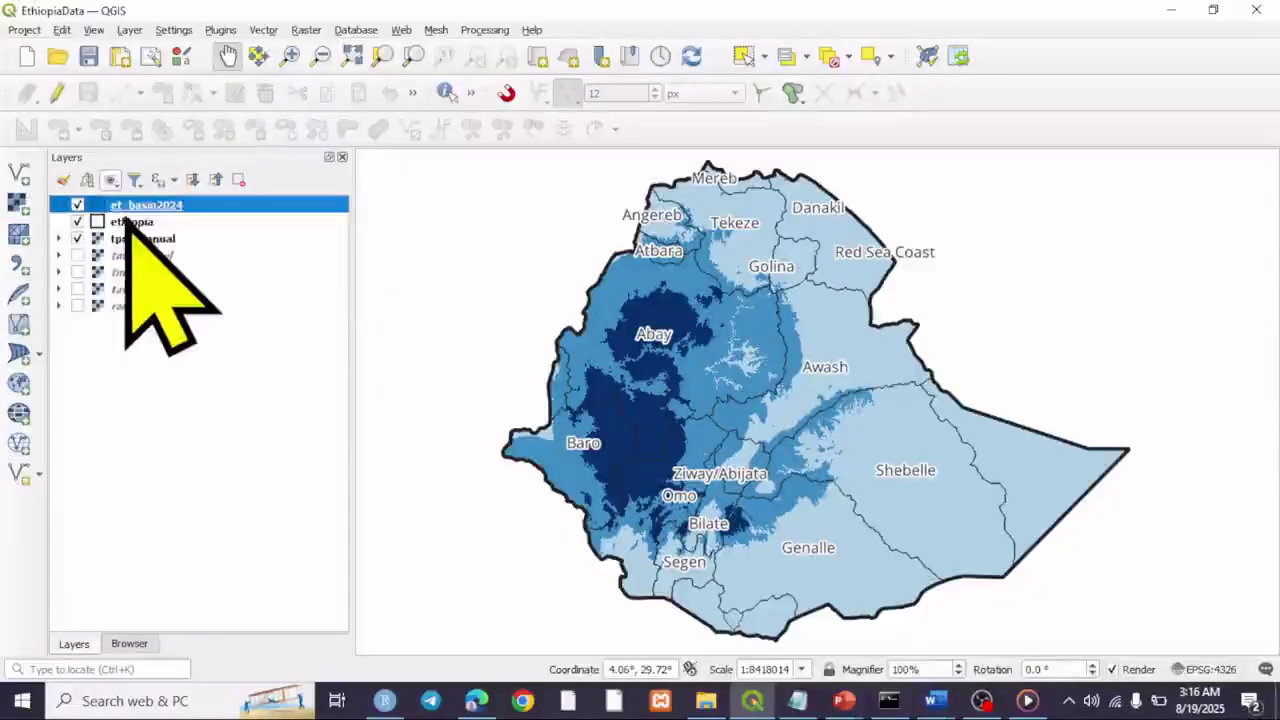
pyautogui.click(126, 222)
pyautogui.click(128, 240)
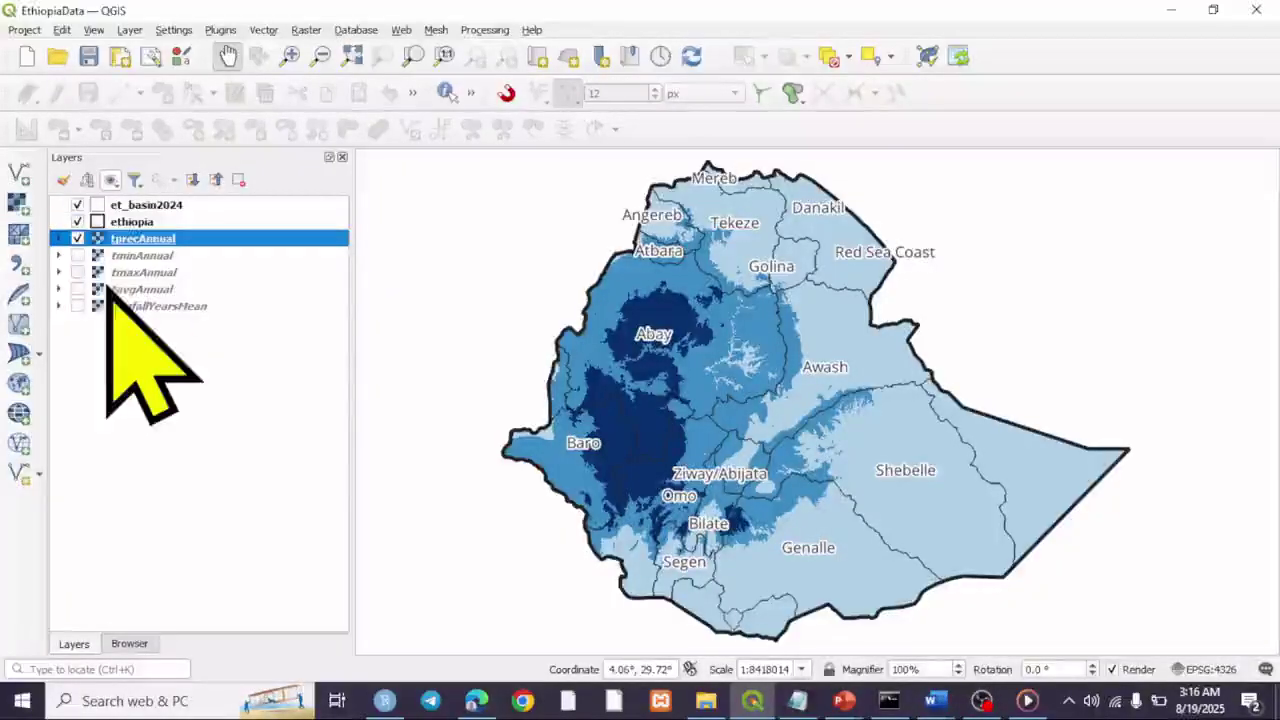
# Hide the tprecAnnual, ethiopia and et_basin2024 layers, and show ethiopia and et_basin2024 on the map again.
pyautogui.click(77, 239)
pyautogui.click(77, 221)
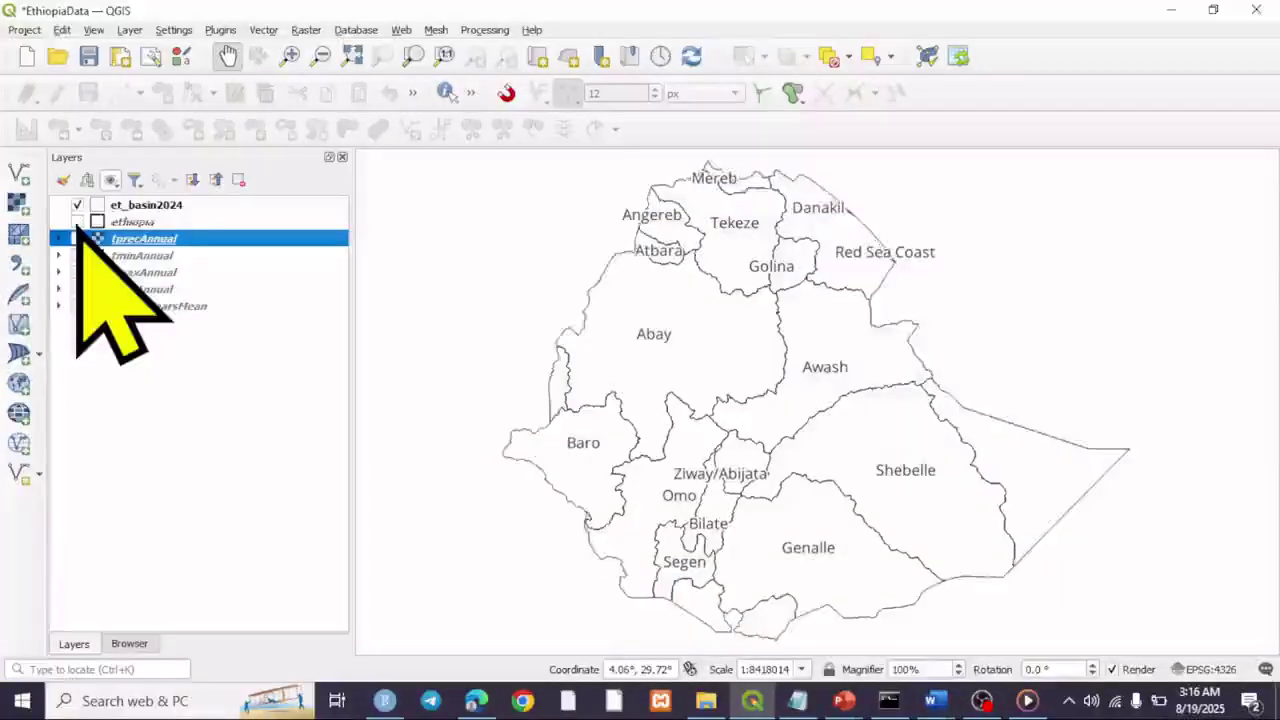
pyautogui.click(77, 205)
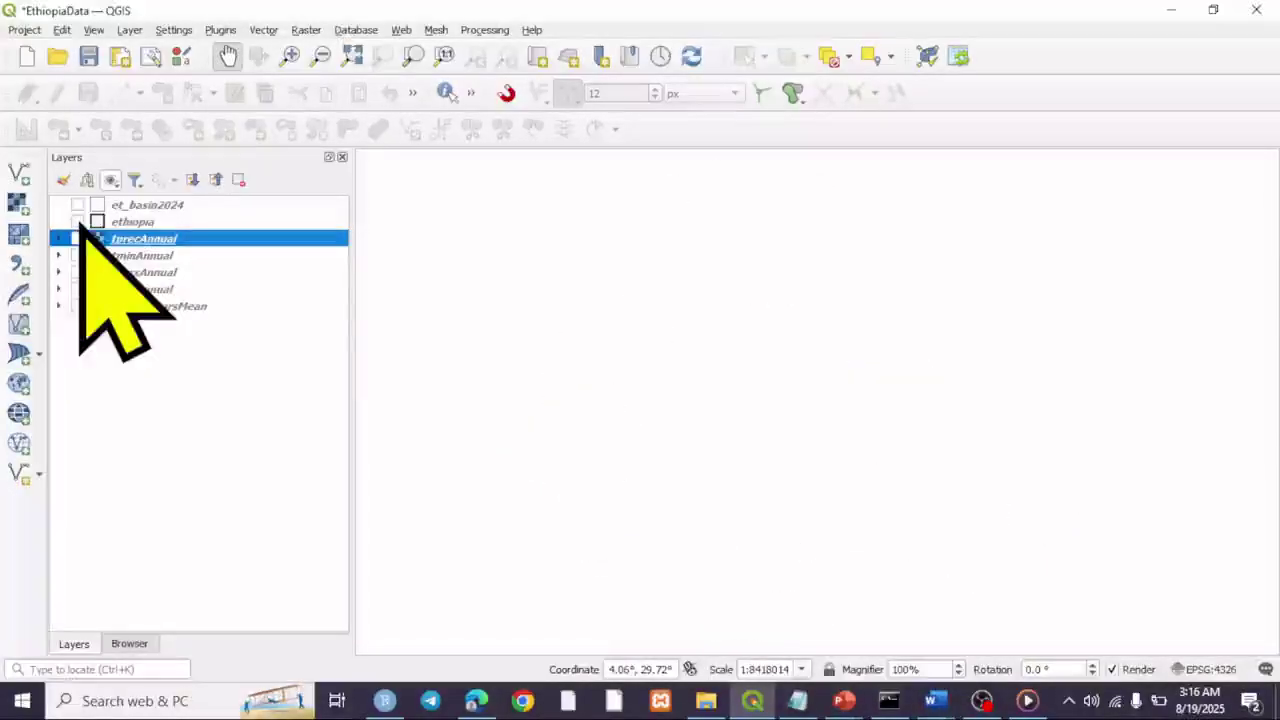
pyautogui.click(77, 221)
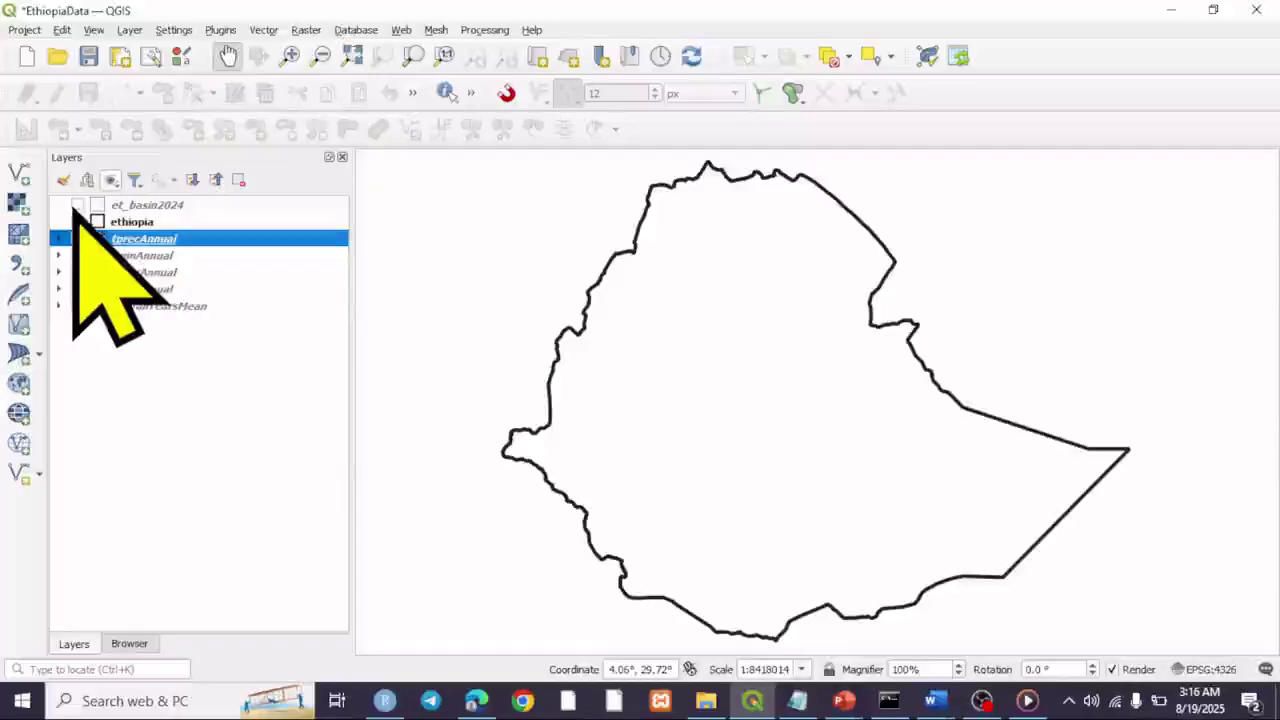
pyautogui.click(76, 205)
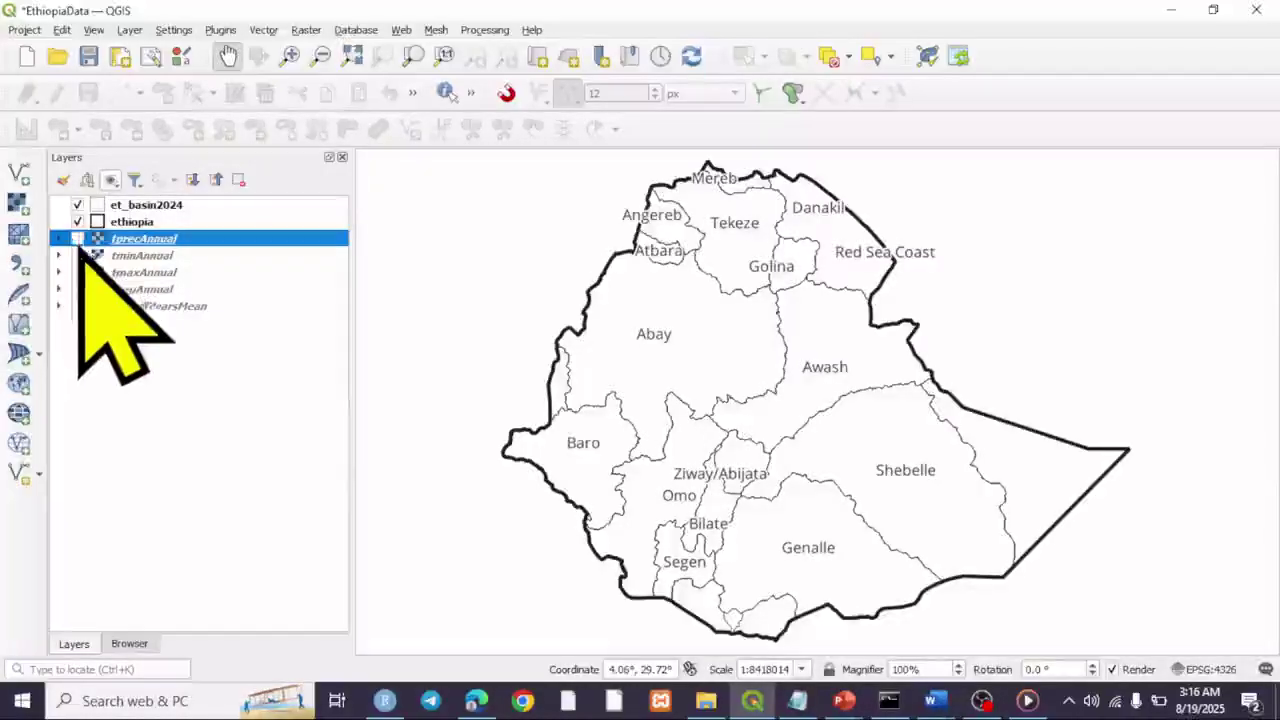
# Preview the tminAnnual, tmaxAnnual, tavgAnnual and rainfallYearsMean rasters through their visibility, and turn tprecAnnual back on.
pyautogui.click(77, 255)
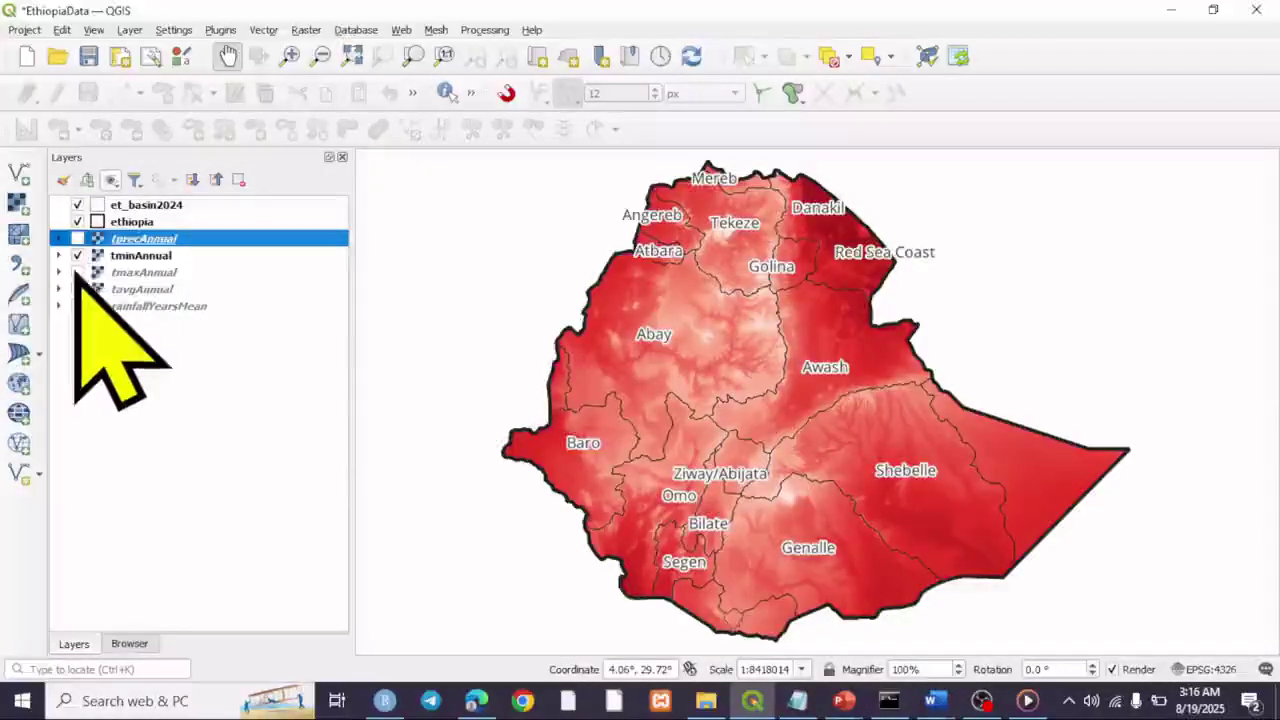
pyautogui.click(77, 272)
pyautogui.click(77, 255)
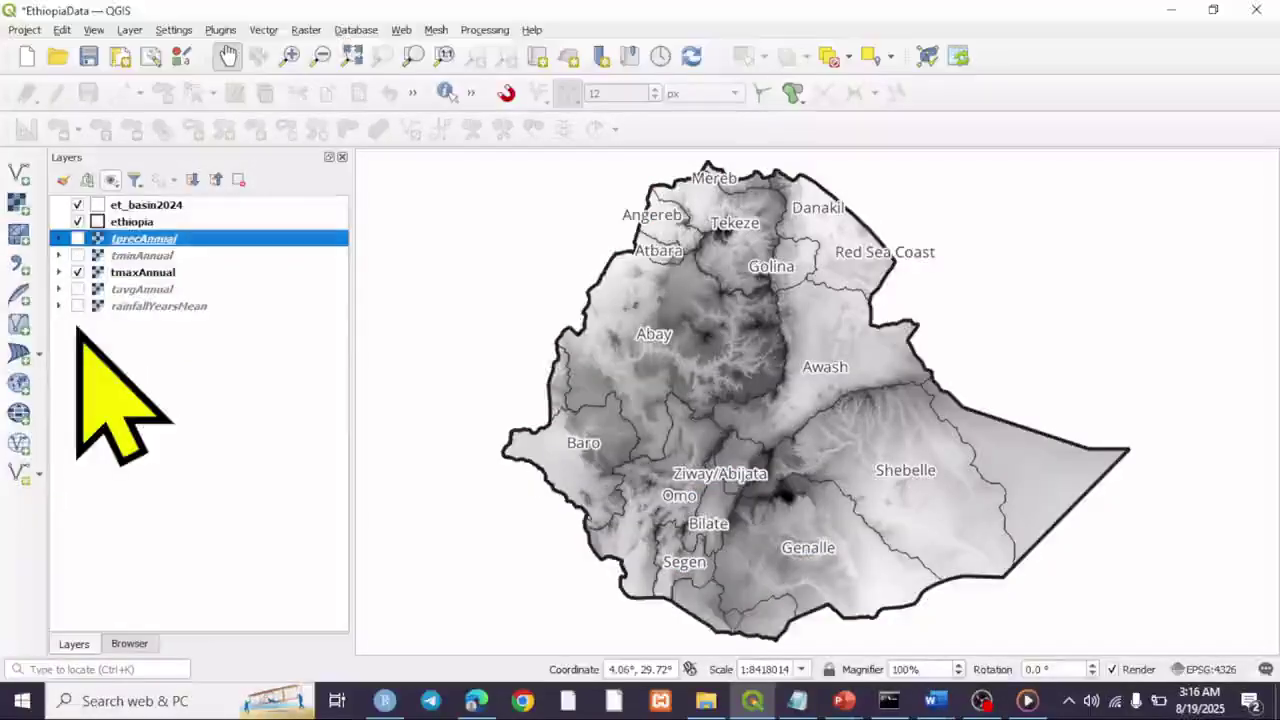
pyautogui.click(77, 289)
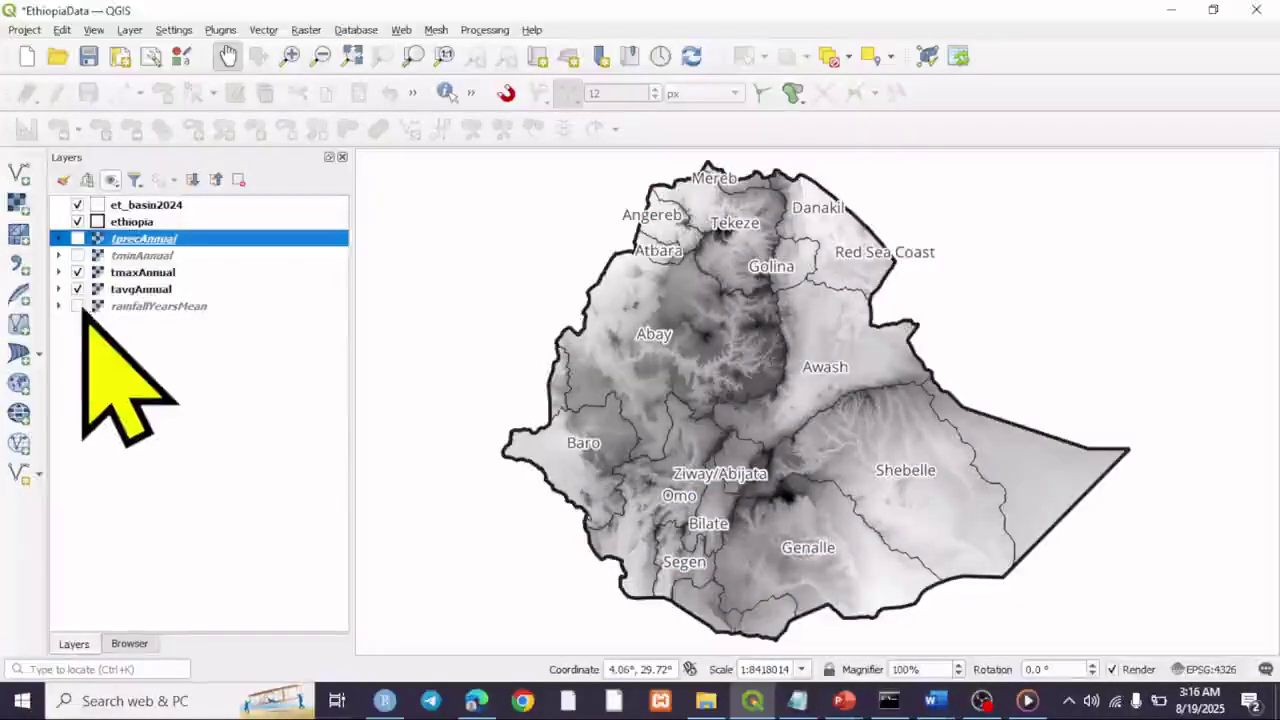
pyautogui.click(77, 306)
pyautogui.click(77, 272)
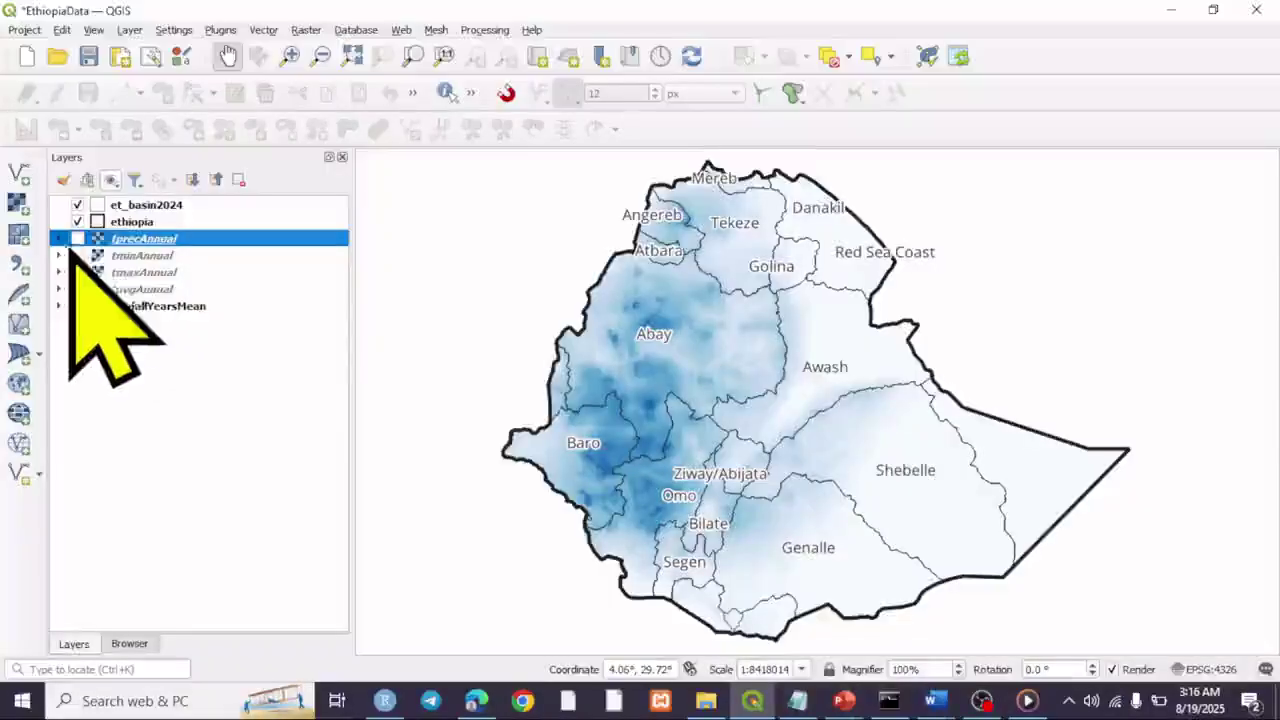
pyautogui.click(77, 238)
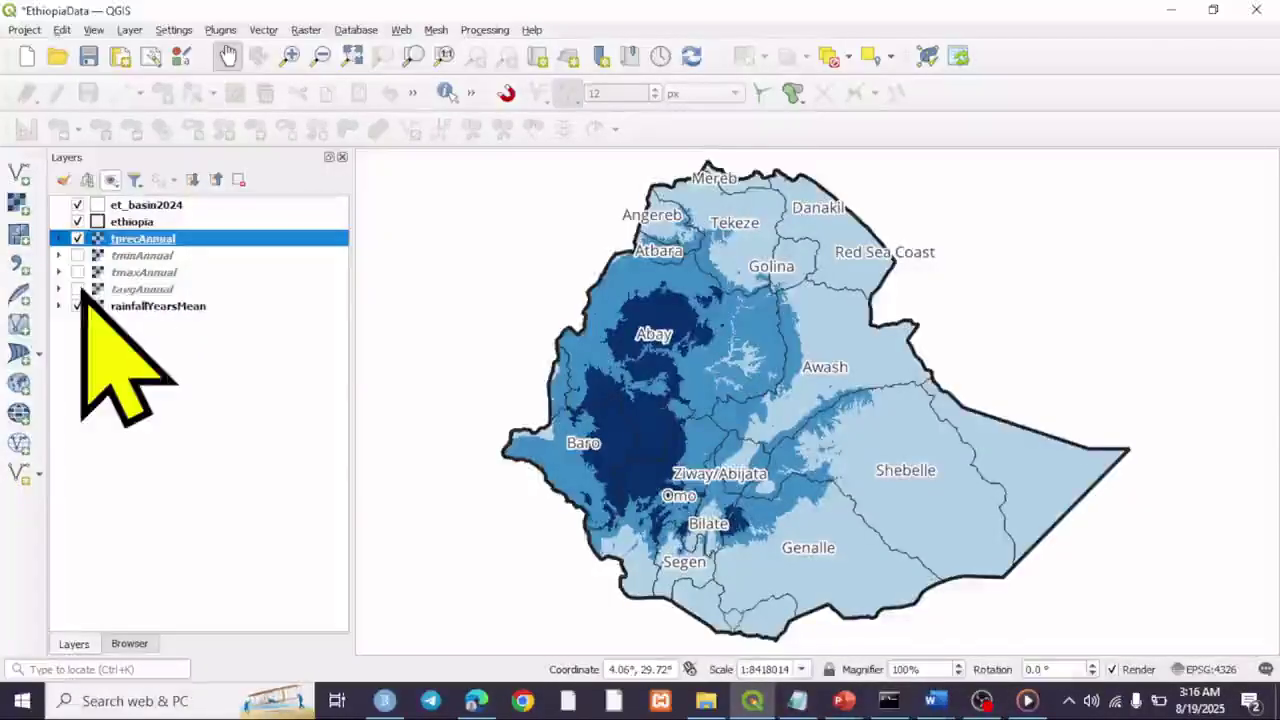
pyautogui.click(26, 55)
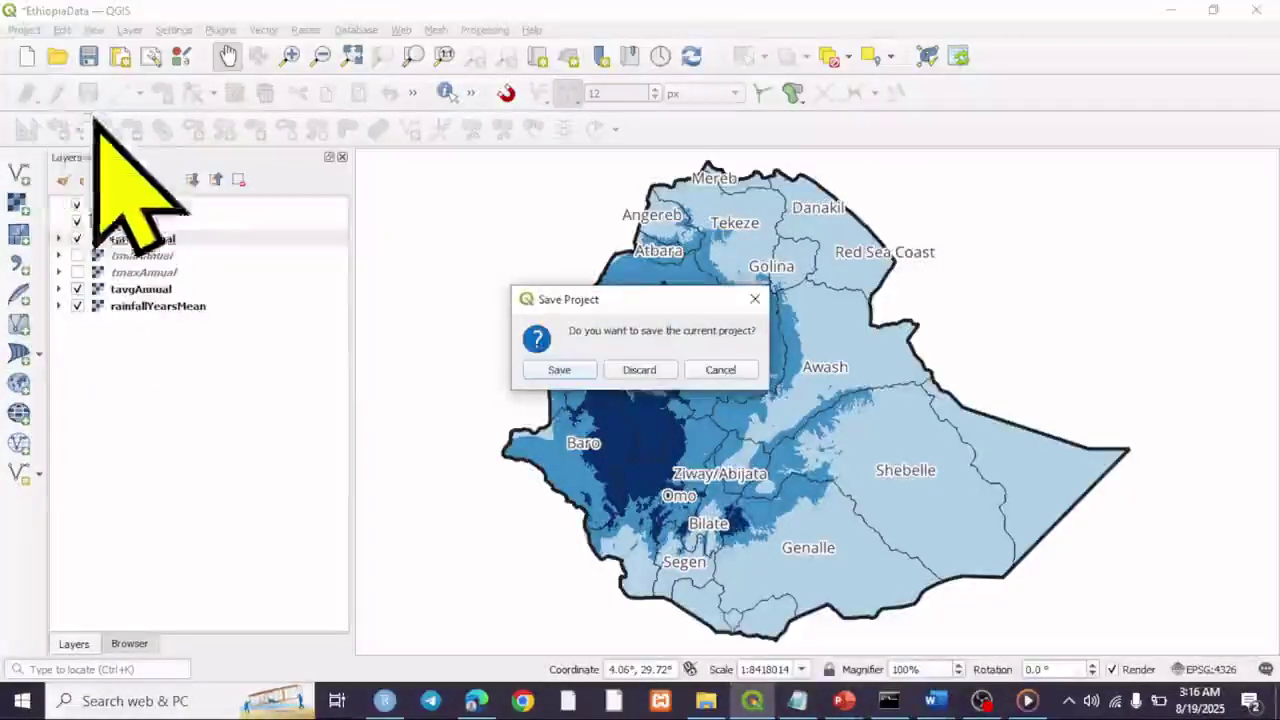
pyautogui.click(755, 299)
pyautogui.click(26, 55)
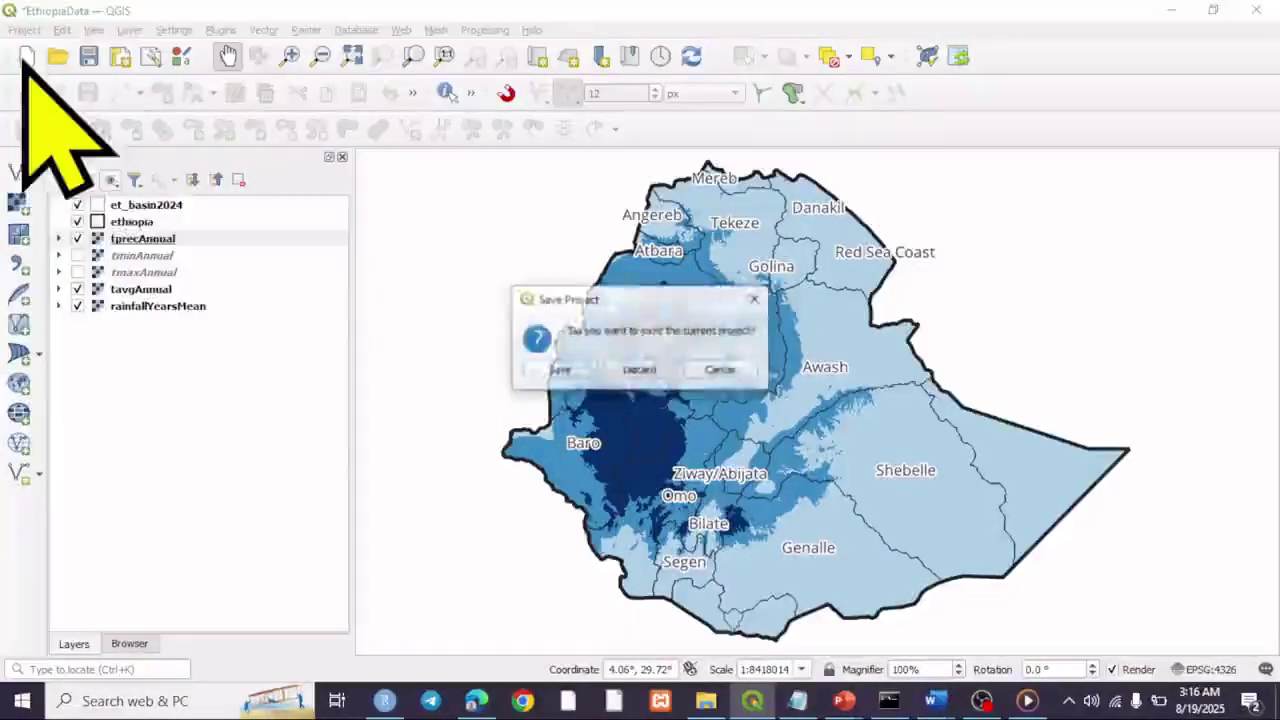
pyautogui.click(720, 369)
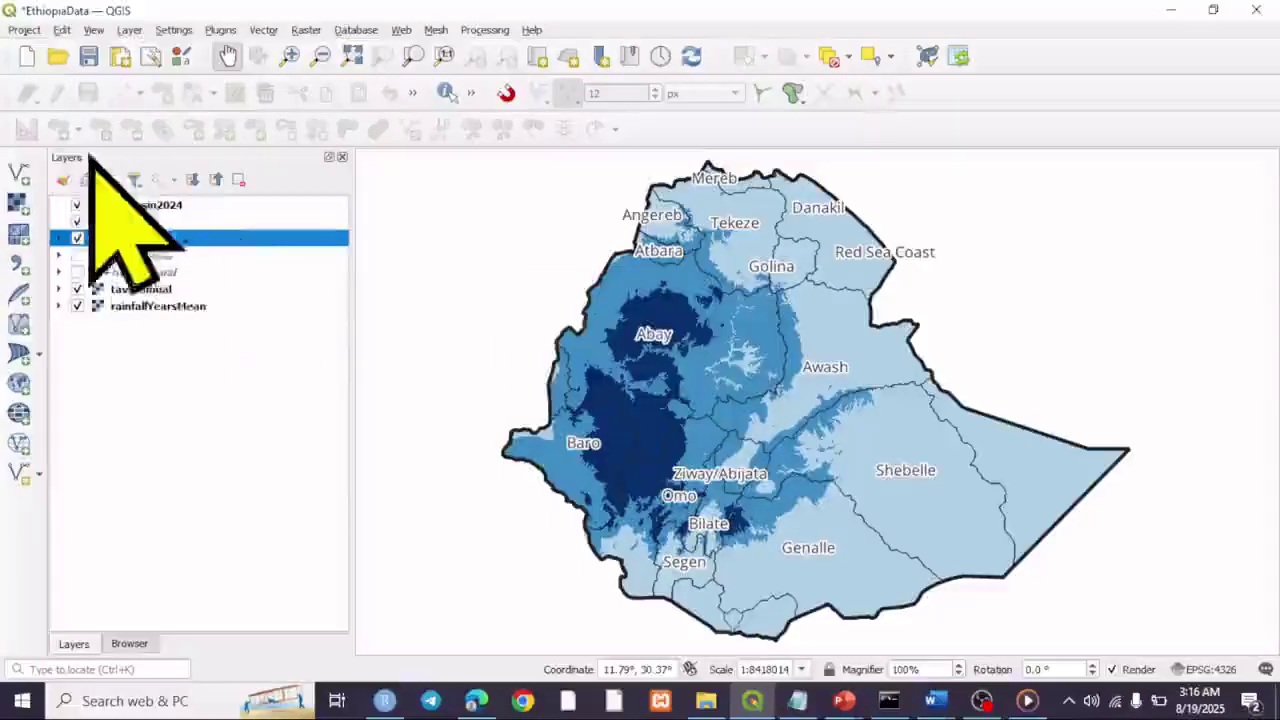
# Start a new empty project, discarding the unsaved changes to EthiopiaData.
pyautogui.click(26, 55)
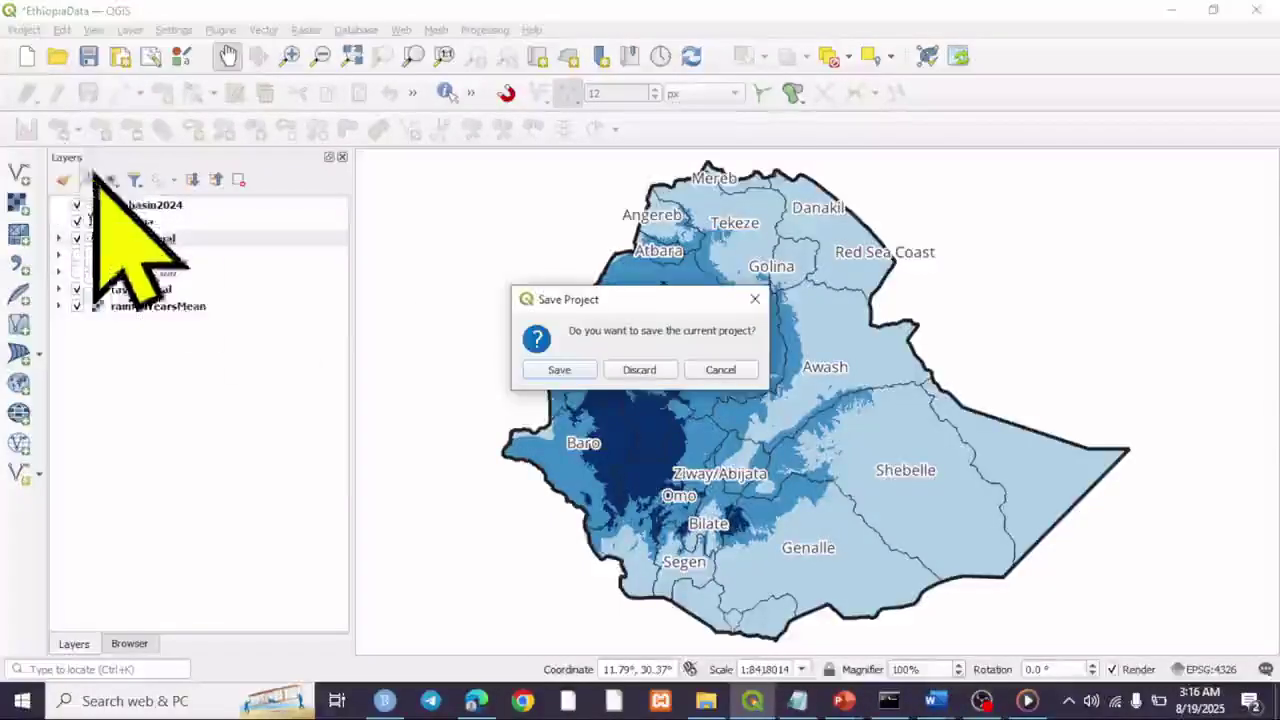
pyautogui.click(640, 367)
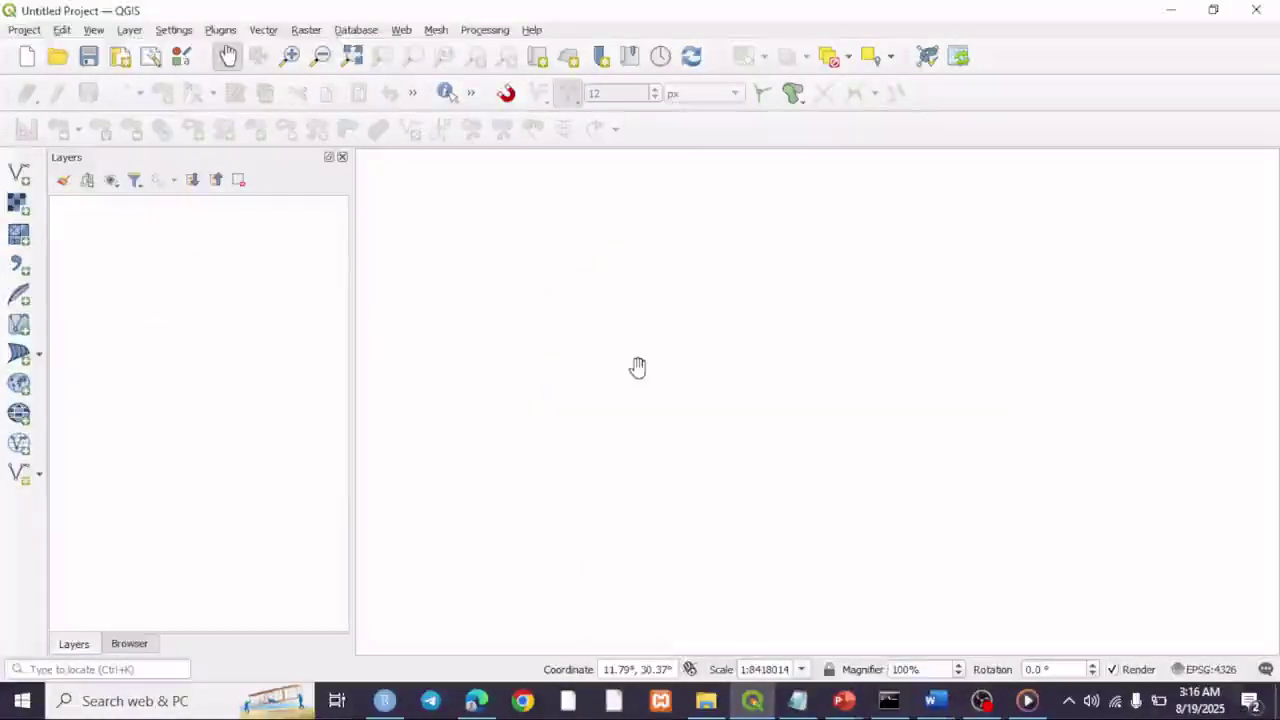